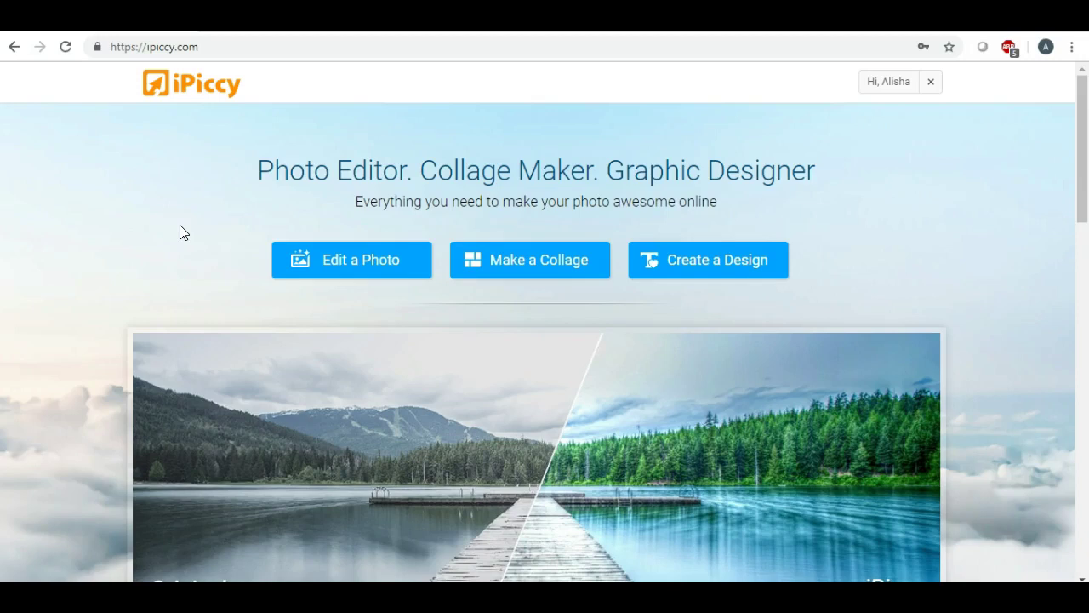
- Open the graphic designer from the iPiccy home page to create a design
click(140, 228)
click(676, 261)
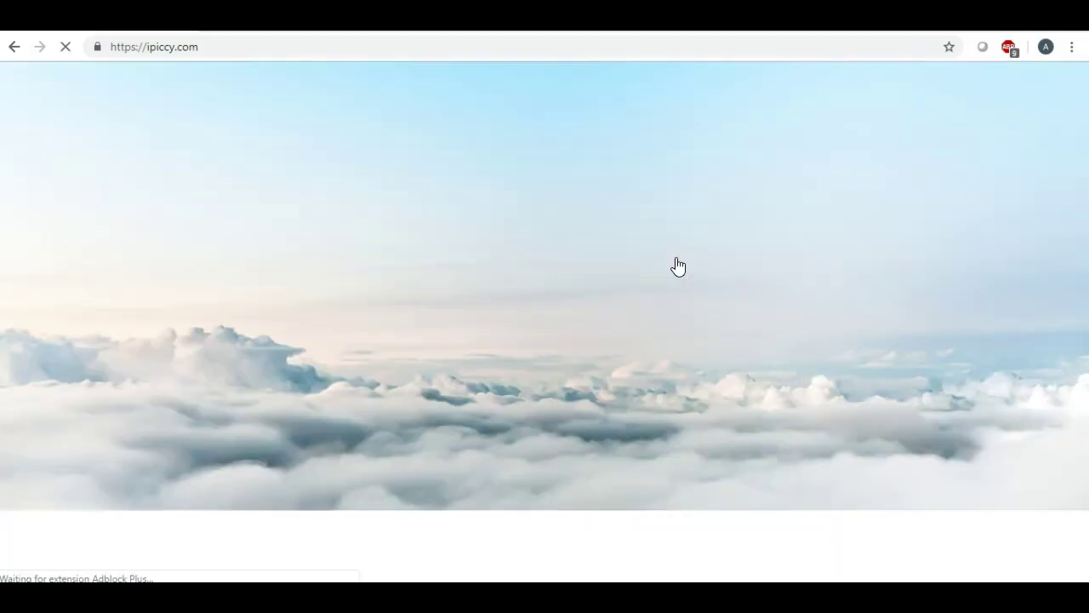
click(656, 265)
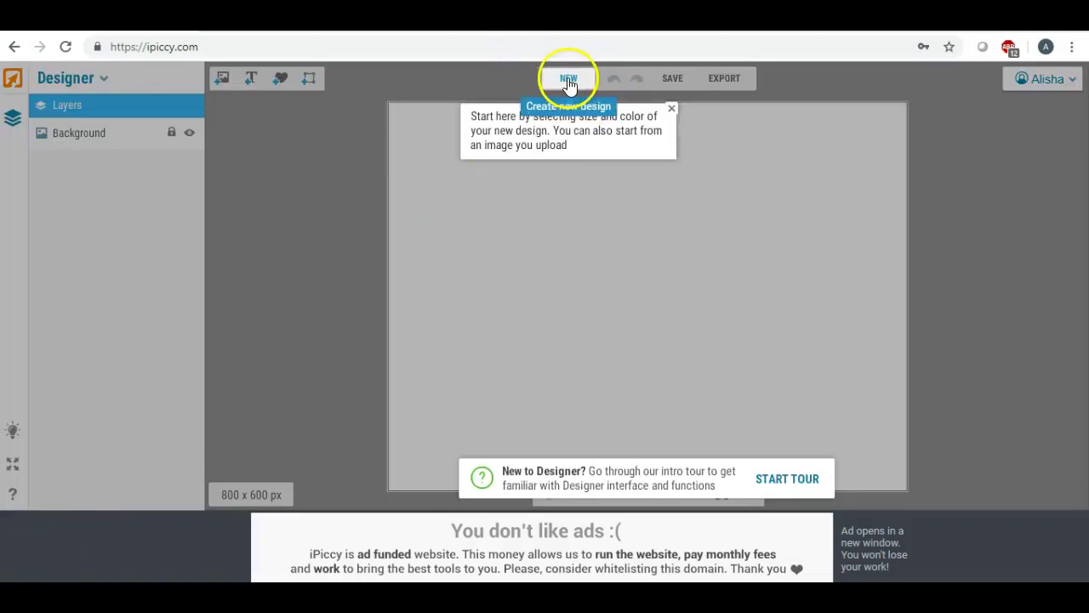
- Create a new design with a white custom canvas 750 px wide and 1334 px high
click(568, 81)
drag(599, 226, 539, 229)
text(750)
click(601, 223)
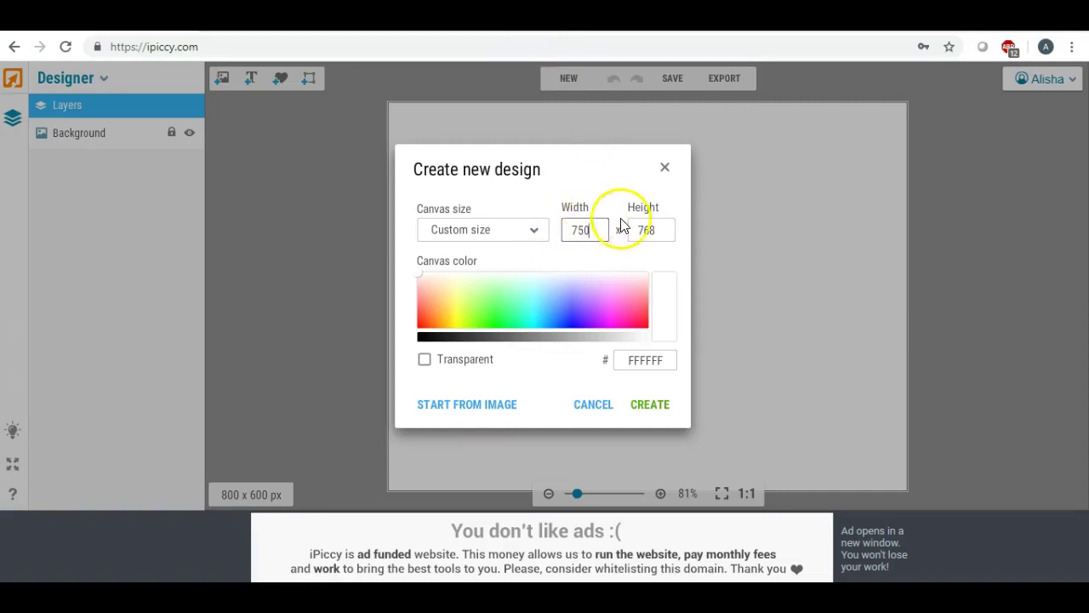
drag(656, 225, 584, 225)
text(1)
key(BackSpace)
text(1334)
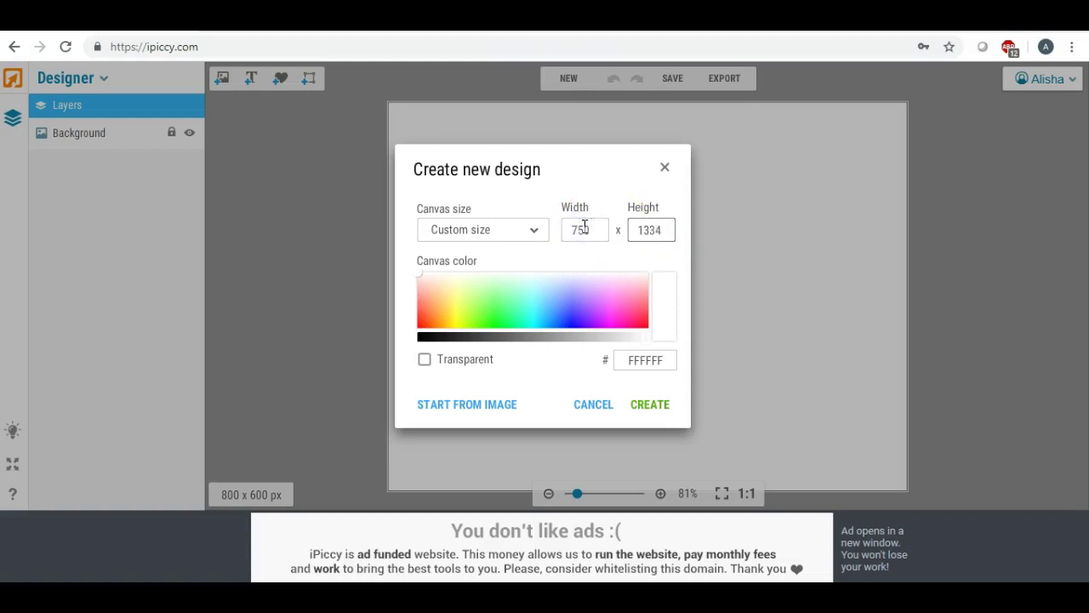
click(651, 413)
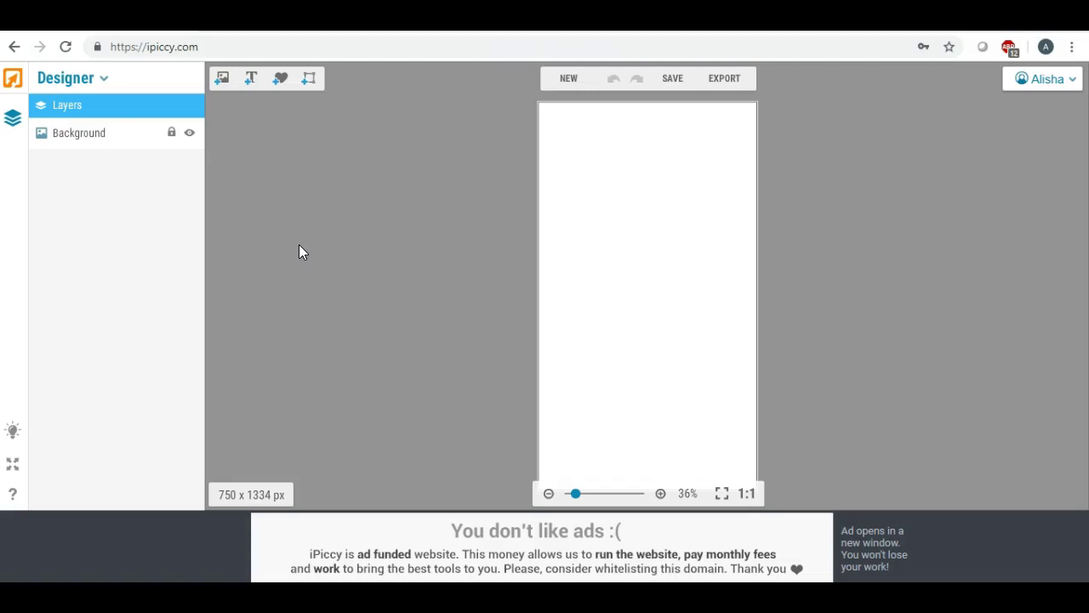
- Add the light pink glitter texture from the uploaded images to the upper part of the canvas
click(221, 78)
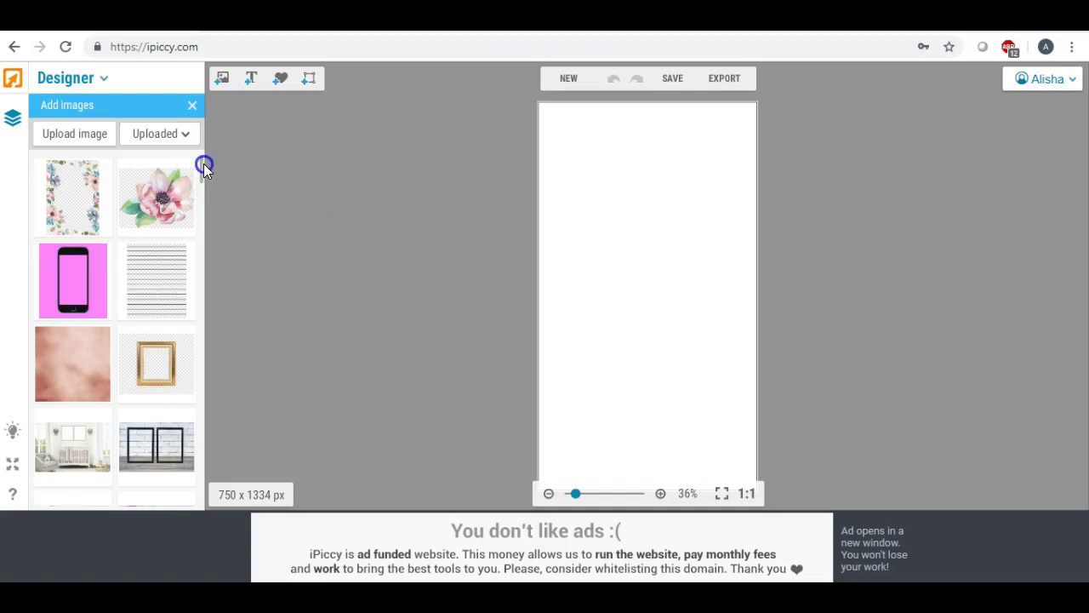
drag(204, 167, 204, 169)
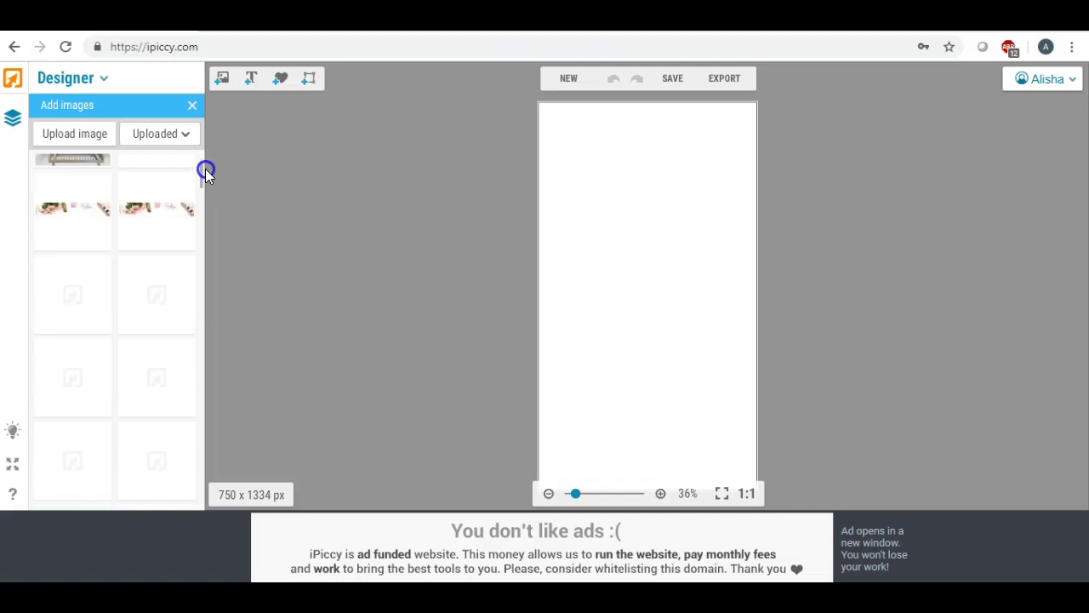
drag(205, 169, 206, 181)
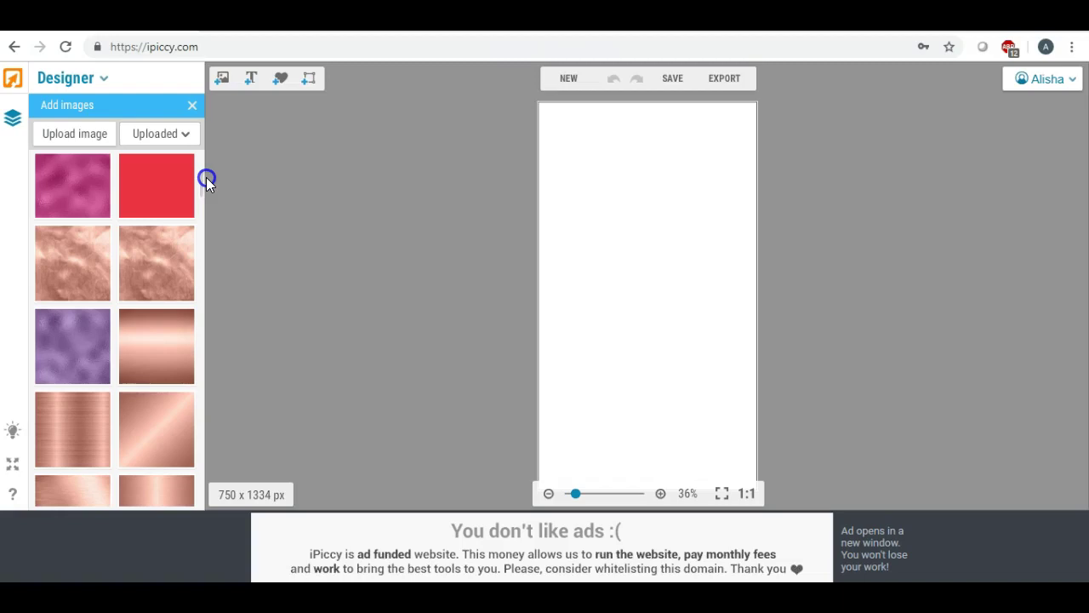
drag(202, 181, 202, 183)
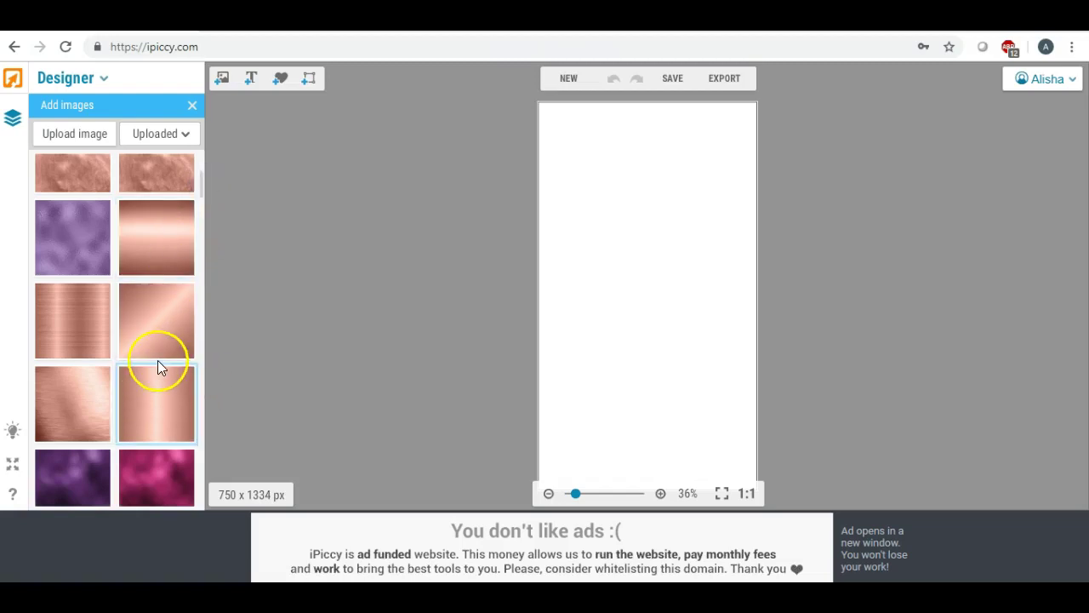
scroll(157, 362, up, 1)
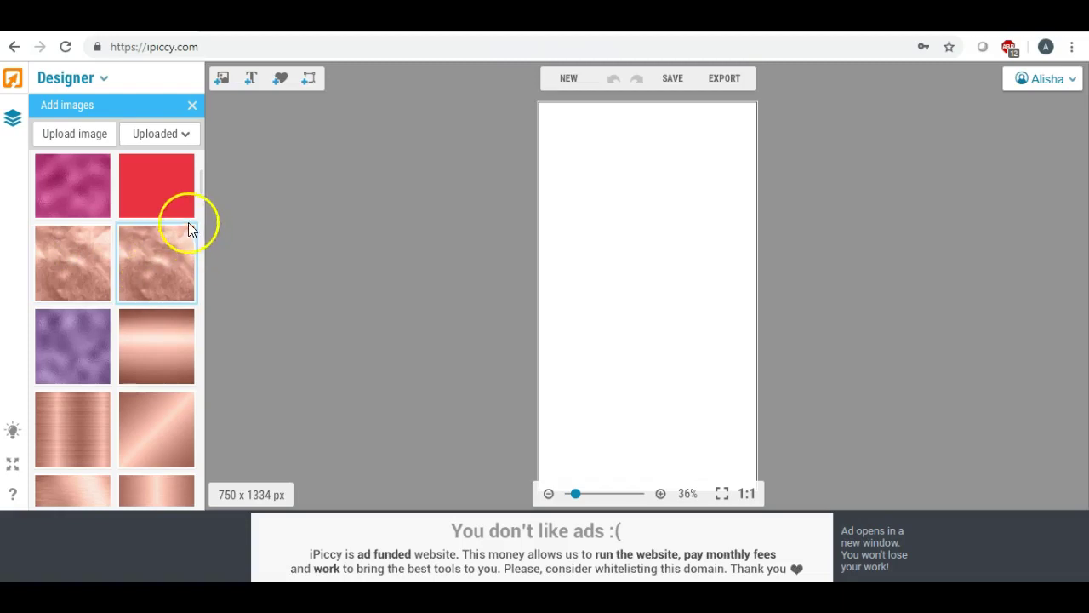
click(202, 181)
drag(202, 181, 206, 187)
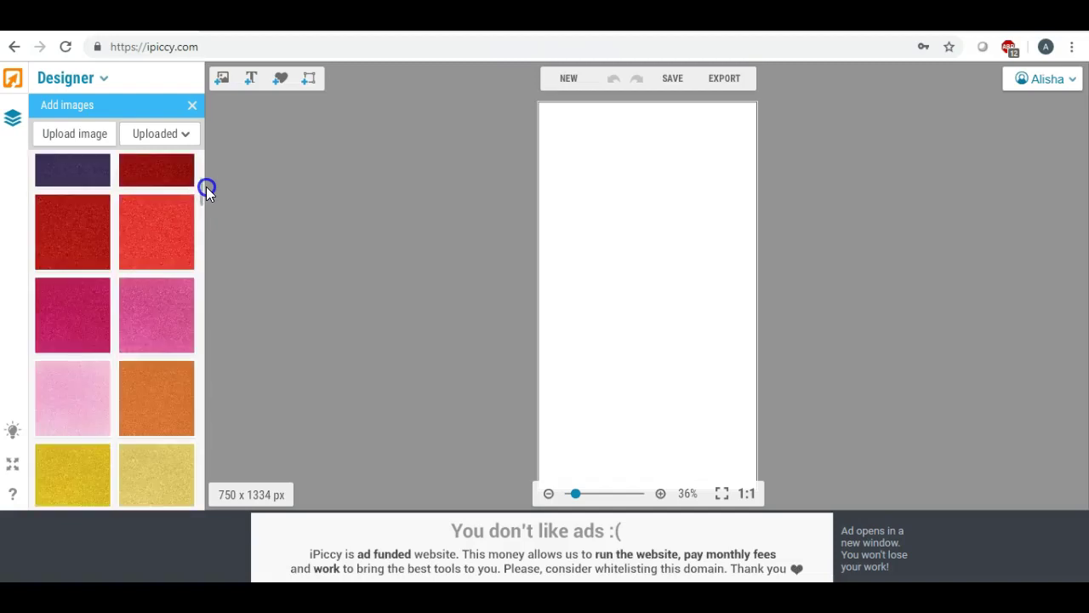
drag(206, 186, 206, 186)
drag(68, 389, 593, 170)
click(587, 182)
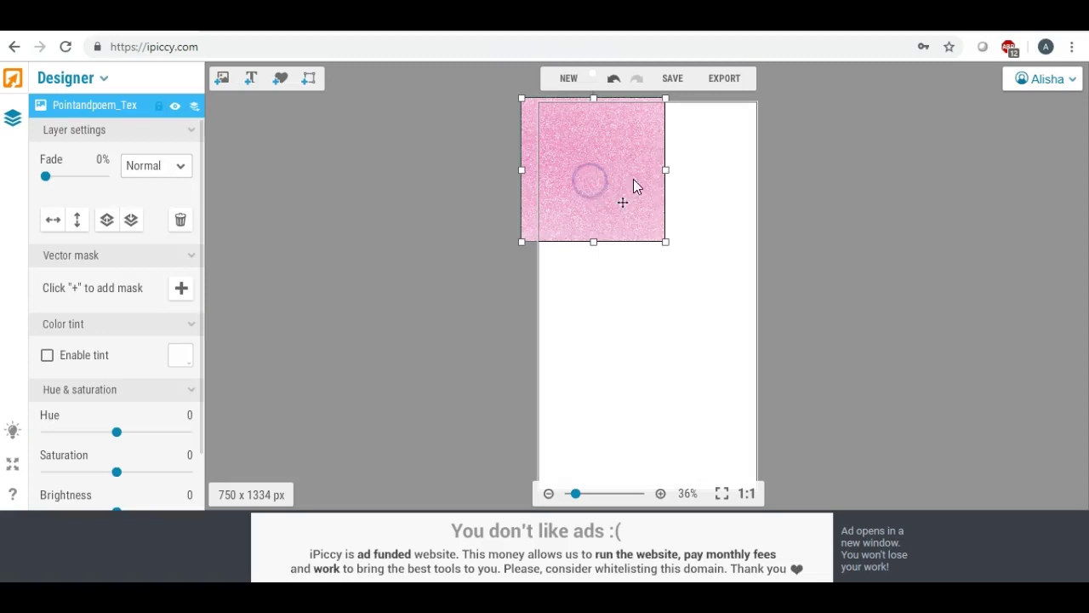
- Stretch and reposition the pink glitter texture so it covers the whole canvas as a background
drag(666, 170, 765, 170)
drag(646, 244, 661, 534)
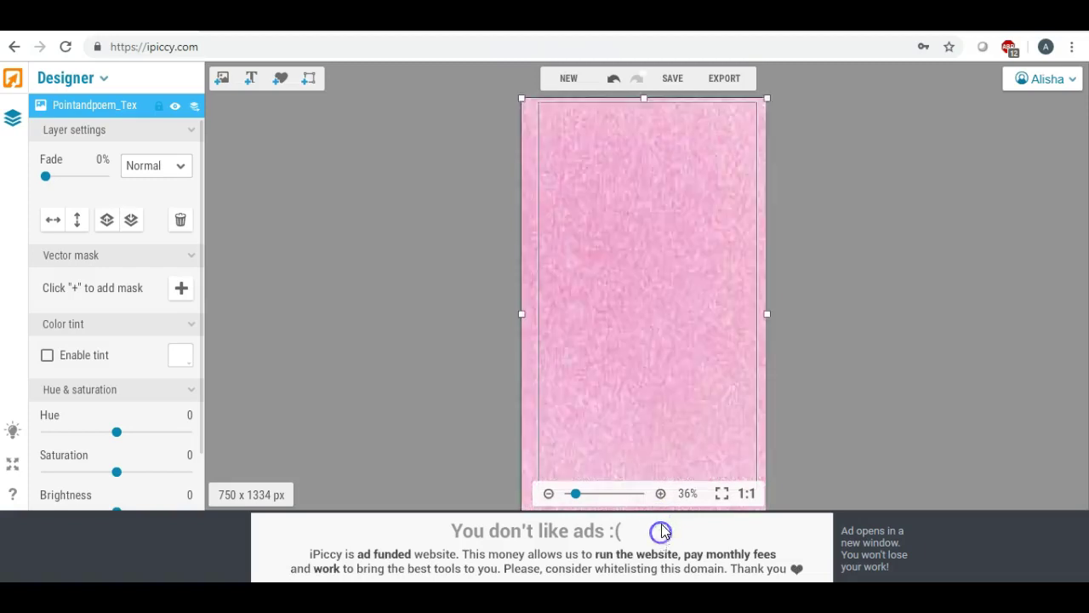
drag(656, 284, 658, 282)
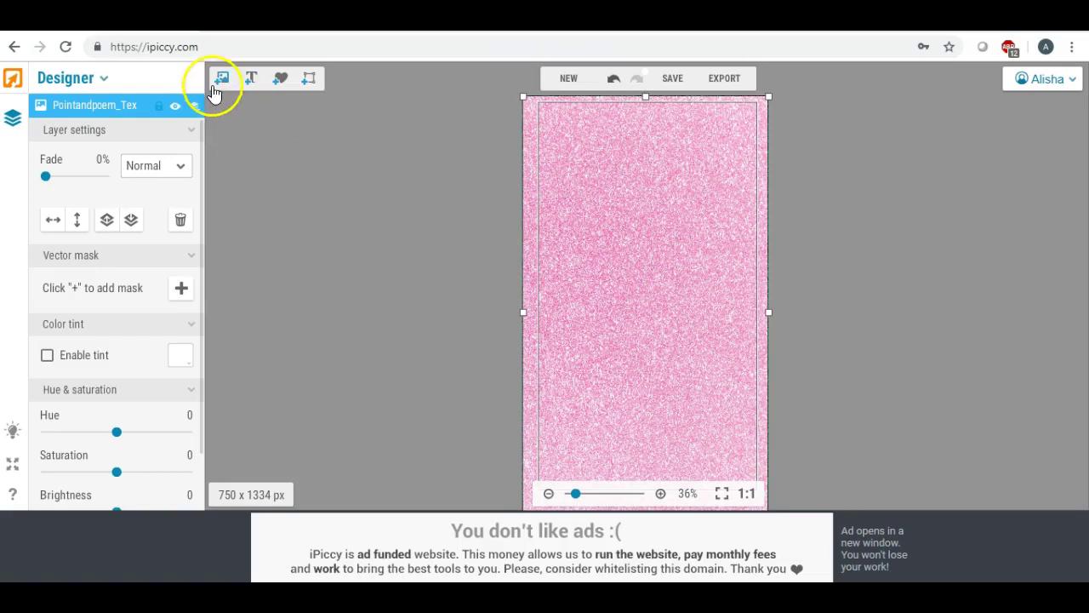
- Add the uploaded floral border image over the glitter background and stretch it down the canvas
click(221, 77)
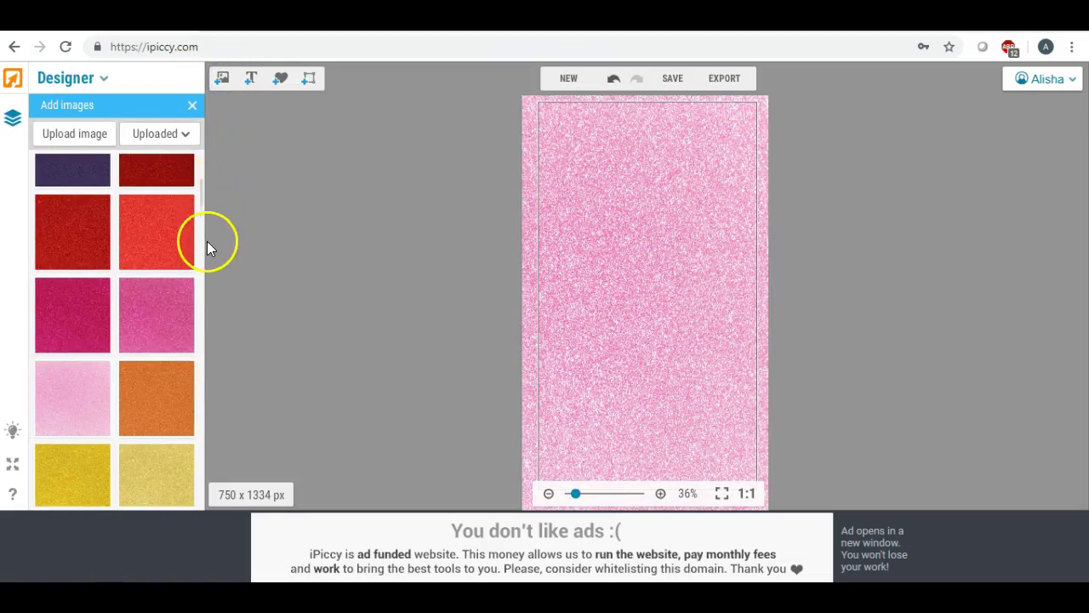
drag(201, 192, 201, 163)
drag(83, 179, 756, 177)
drag(648, 248, 633, 513)
- Fit the floral border to the canvas by adjusting its edges and pulling its lower edge up to the canvas boundary
click(549, 495)
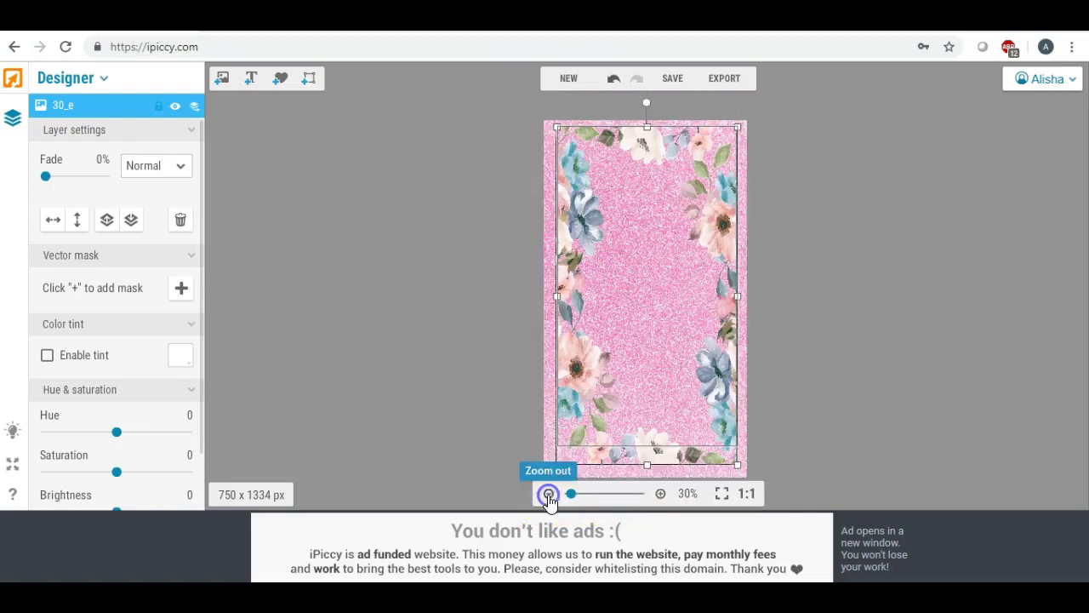
click(549, 494)
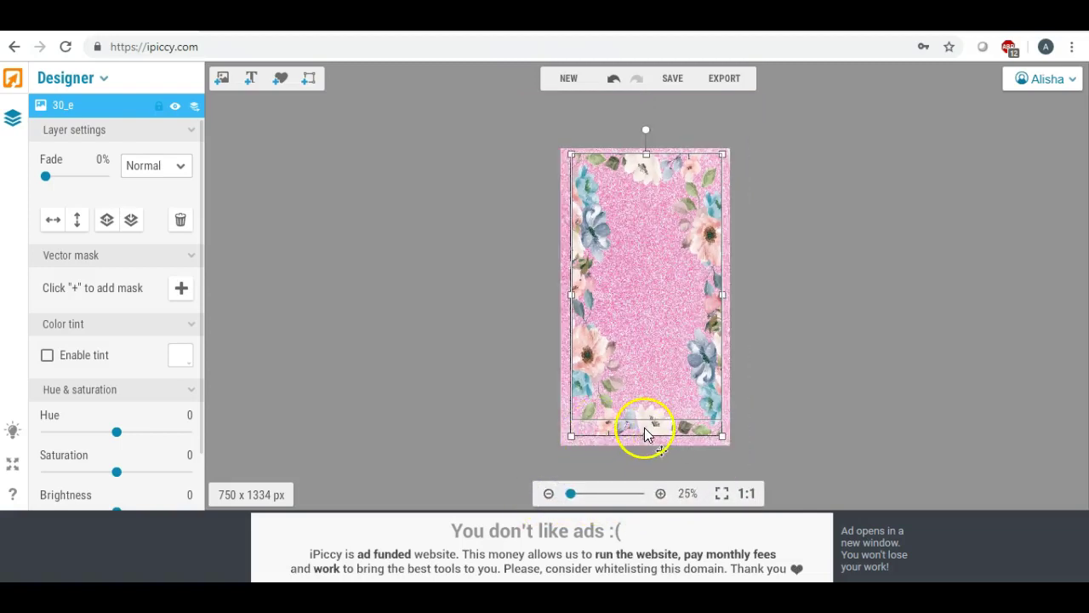
click(506, 401)
click(681, 377)
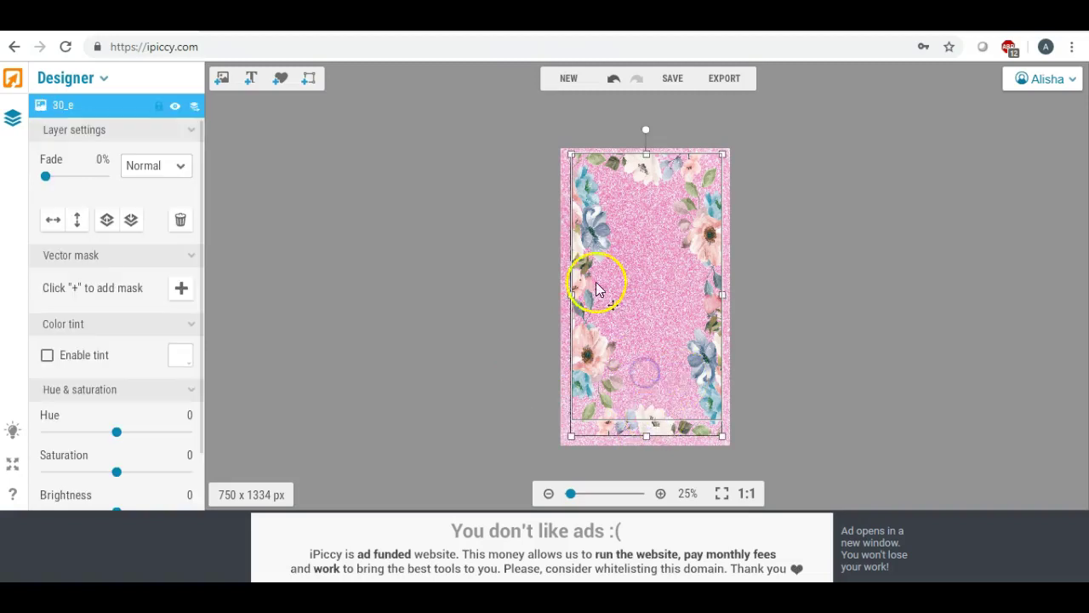
click(510, 294)
click(645, 277)
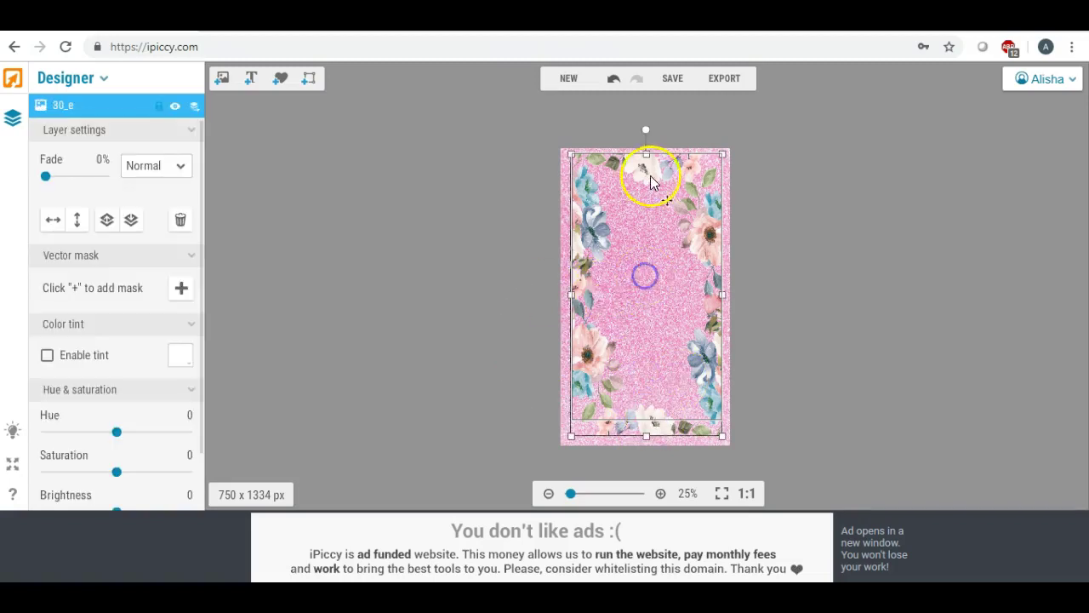
mouse_move(647, 157)
mouse_down()
mouse_move(646, 166)
mouse_move(647, 157)
mouse_up()
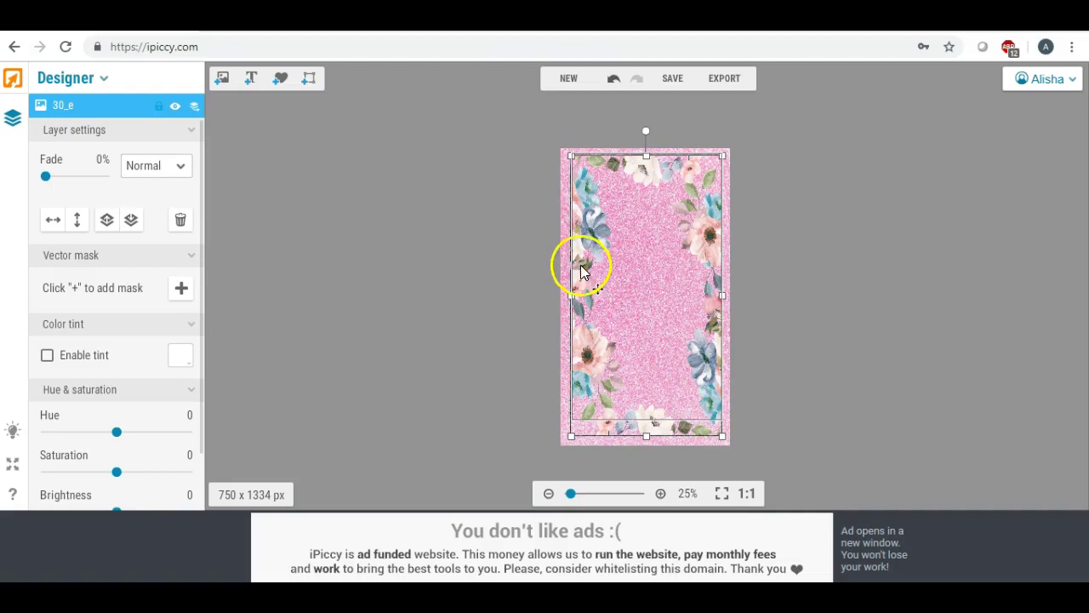
drag(570, 297, 574, 297)
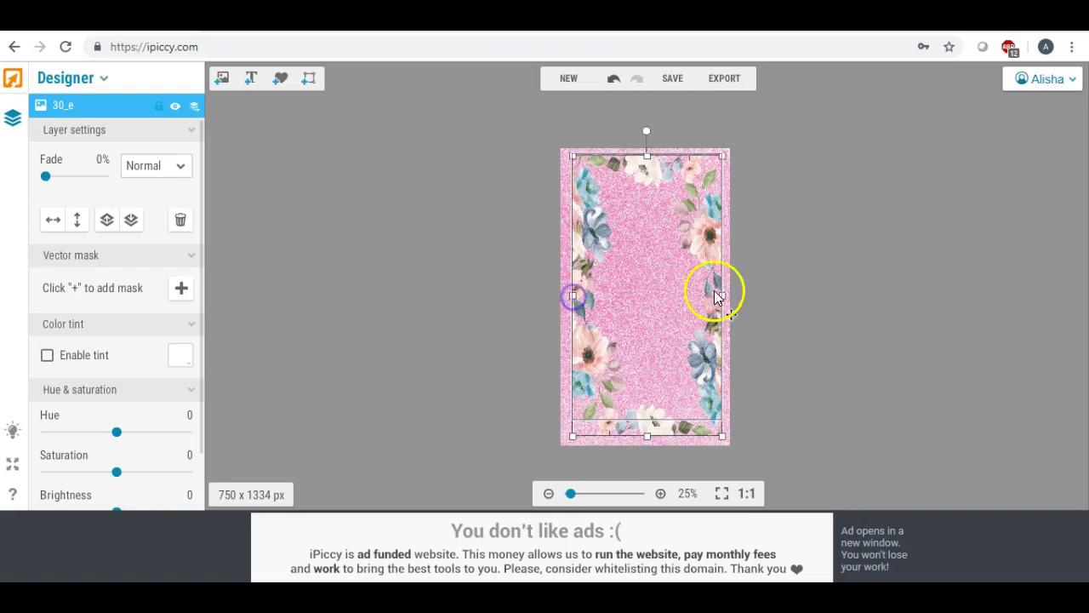
drag(722, 294, 723, 295)
drag(652, 432, 650, 419)
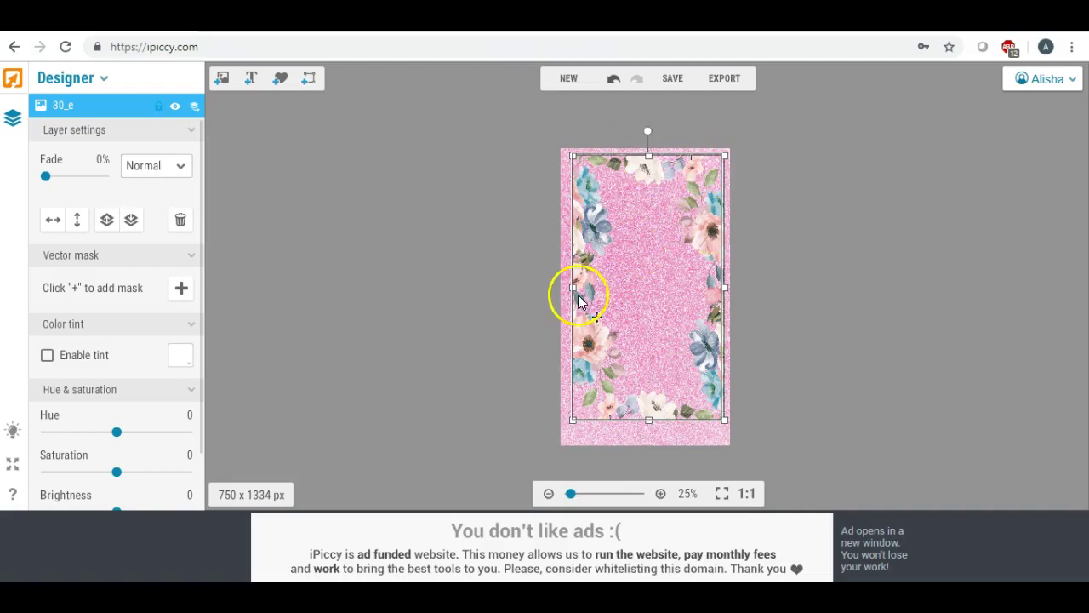
- Add a text layer over the design and replace its placeholder with the person's first name
click(662, 494)
click(662, 494)
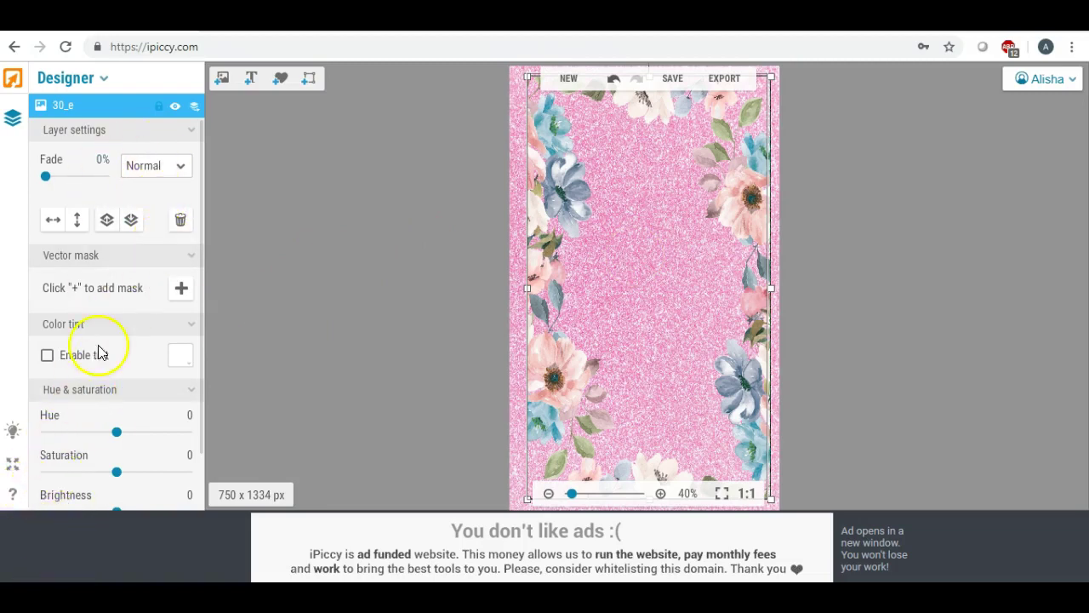
click(251, 78)
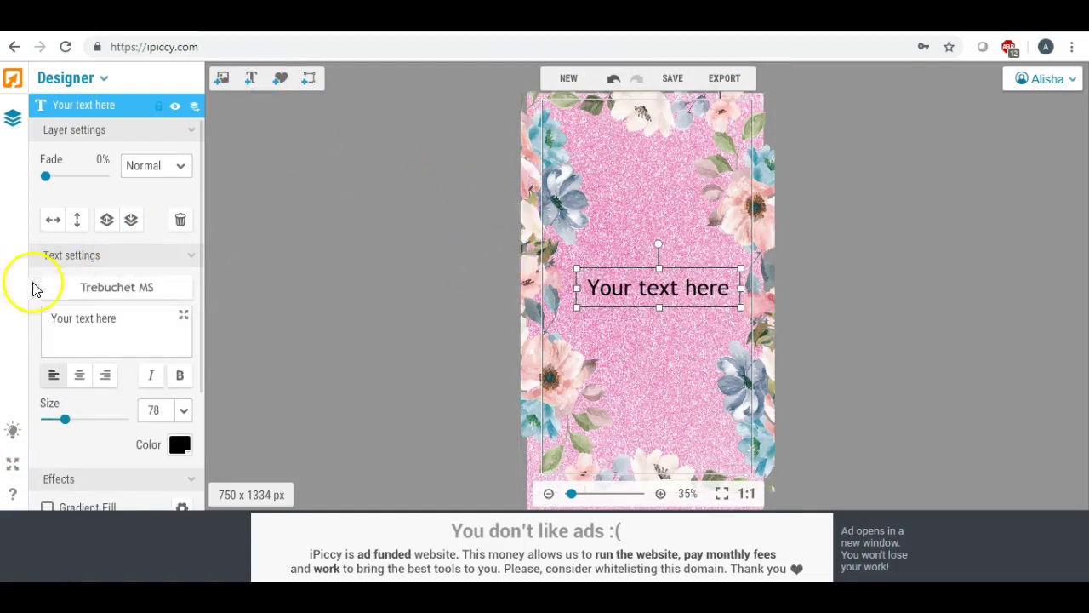
triple_click(116, 319)
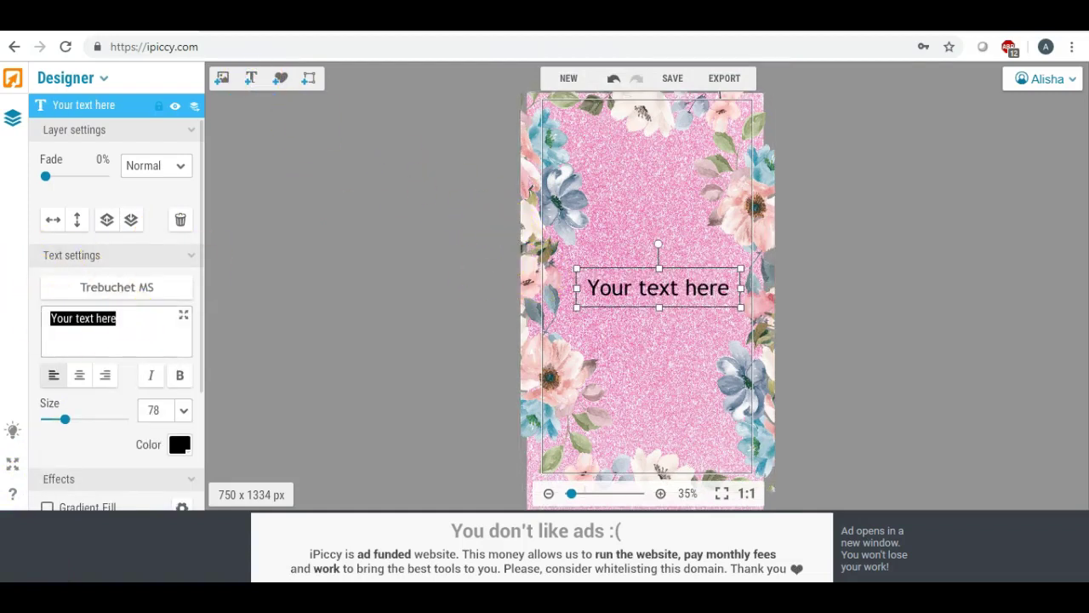
text(Mary)
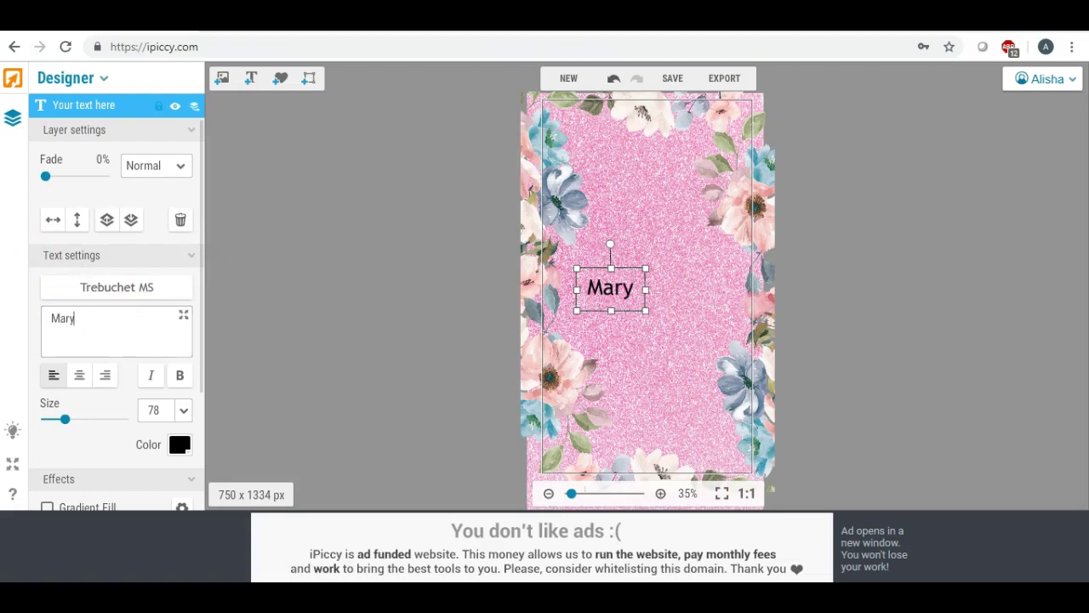
- Set the name text's font to Samantha from the local fonts
click(126, 286)
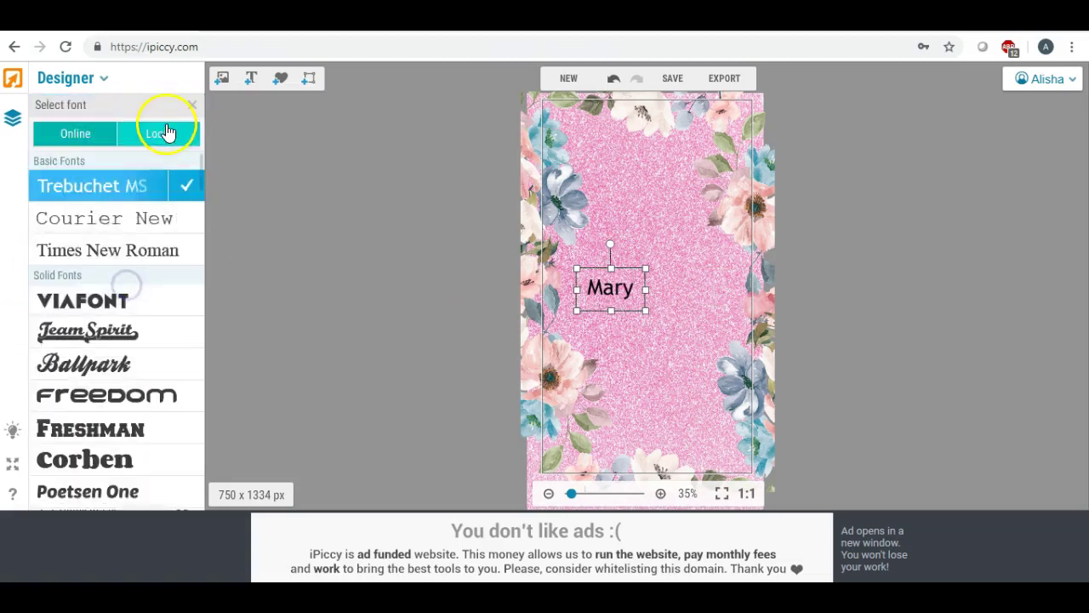
click(168, 133)
drag(200, 165, 209, 421)
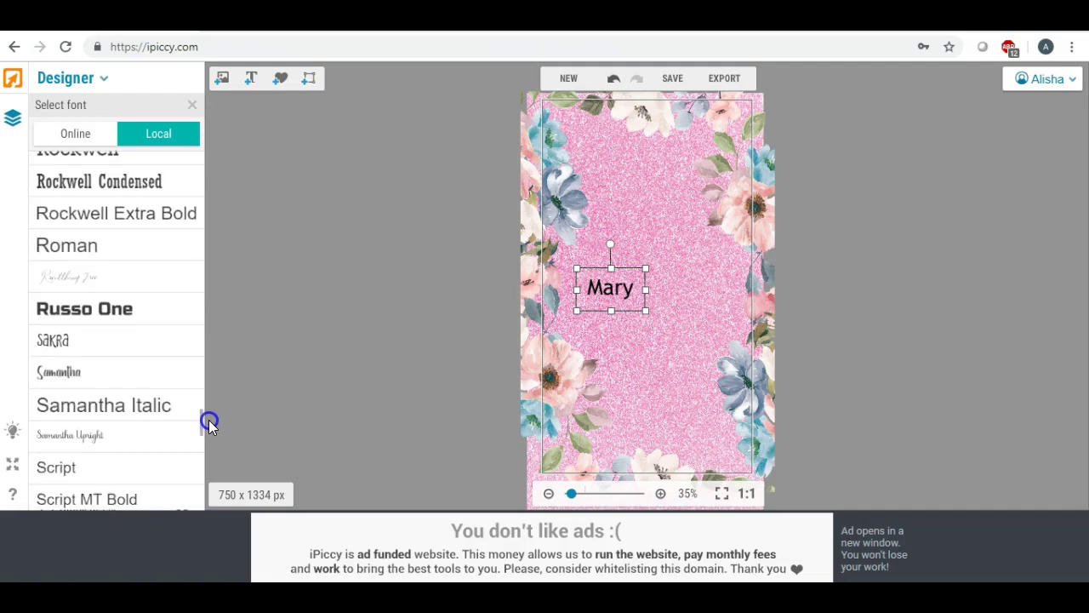
click(76, 372)
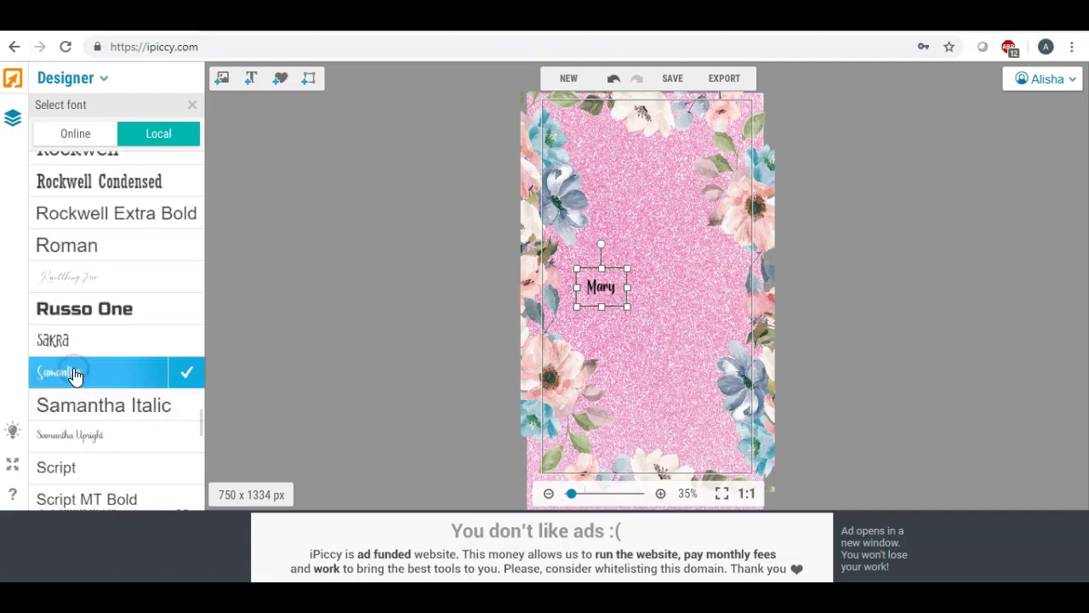
click(182, 368)
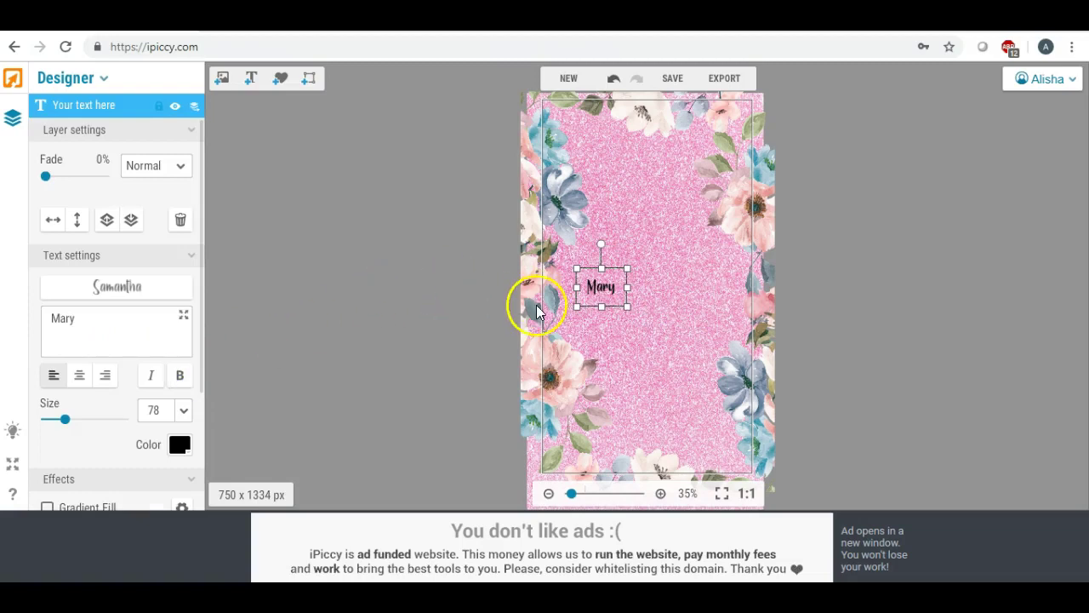
- Enlarge the name text to size 604 and center it inside the floral border
drag(628, 305, 741, 445)
drag(662, 321, 634, 255)
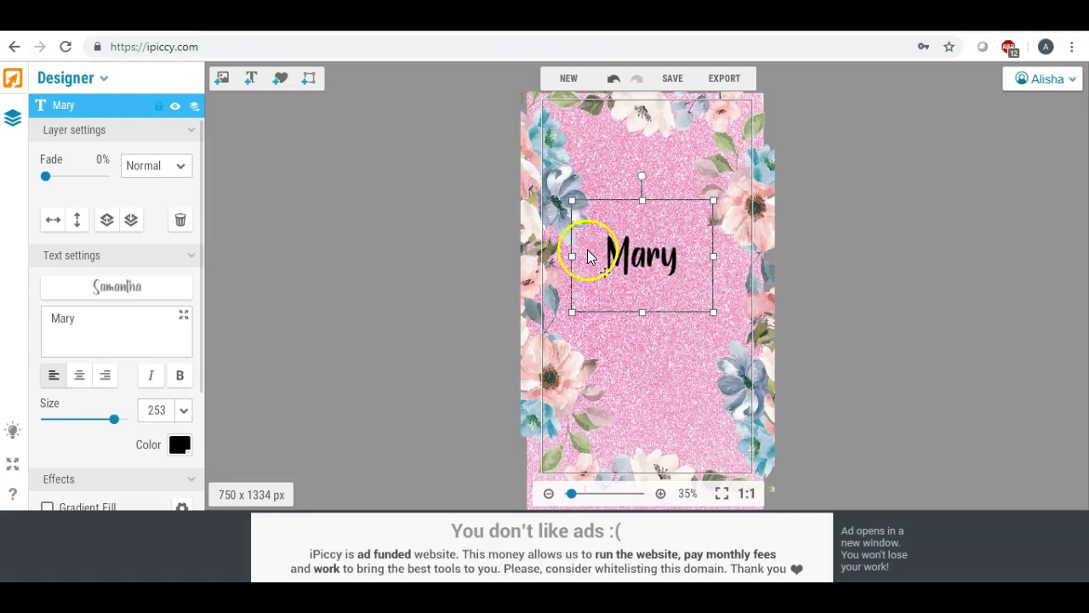
drag(575, 310, 377, 490)
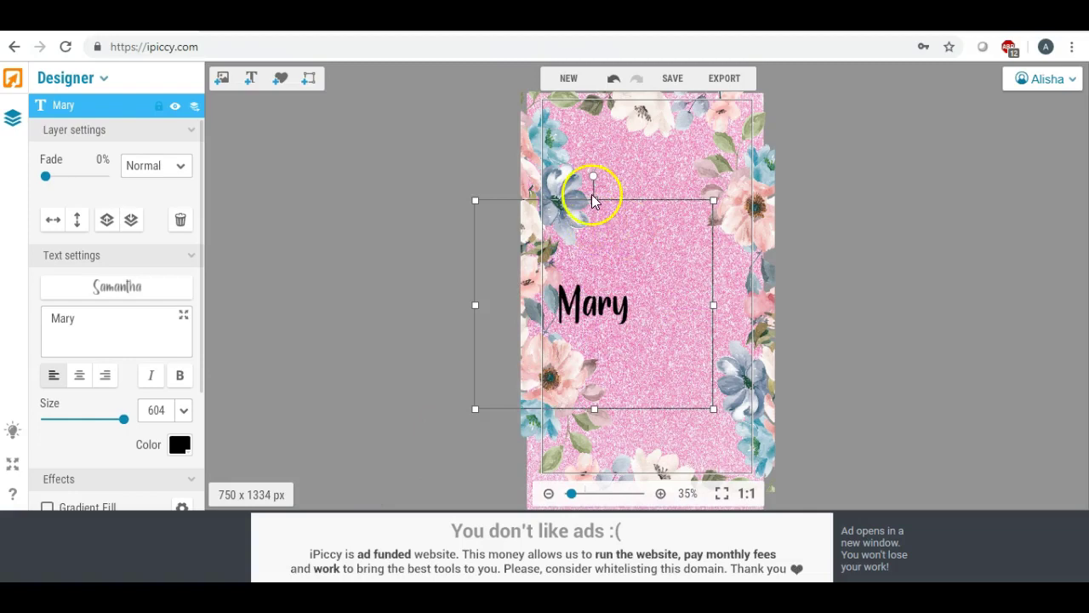
drag(594, 202, 594, 162)
drag(714, 285, 815, 286)
drag(657, 298, 666, 292)
drag(483, 283, 502, 282)
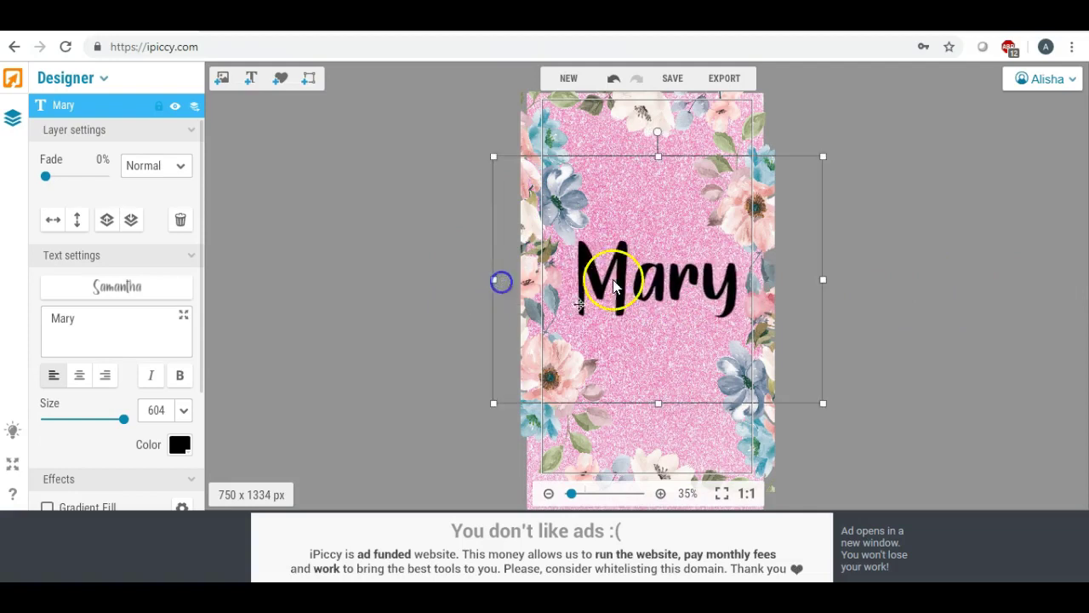
mouse_move(687, 287)
mouse_down()
mouse_move(681, 281)
mouse_move(679, 294)
mouse_up()
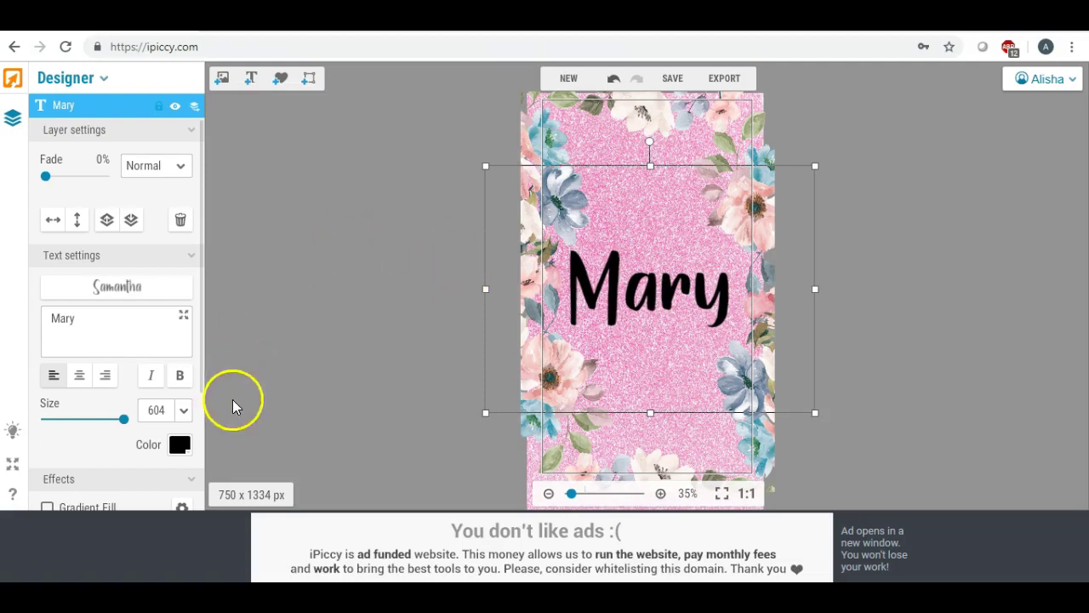
- Switch the name text's color selection to the custom spectrum and choose a blue hue
click(184, 446)
click(256, 389)
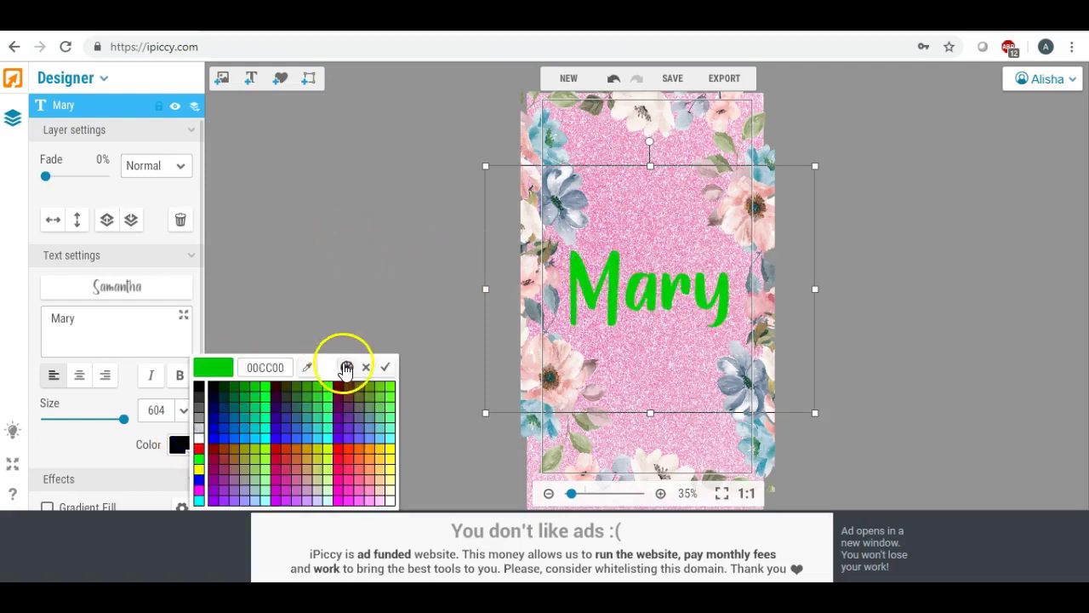
click(347, 367)
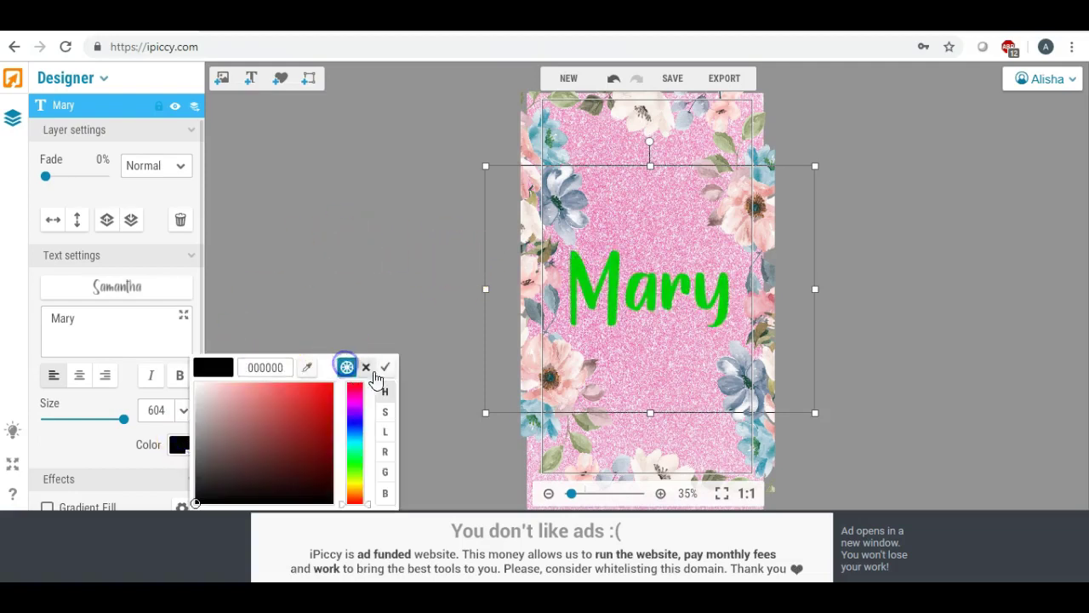
click(357, 429)
drag(356, 426, 355, 420)
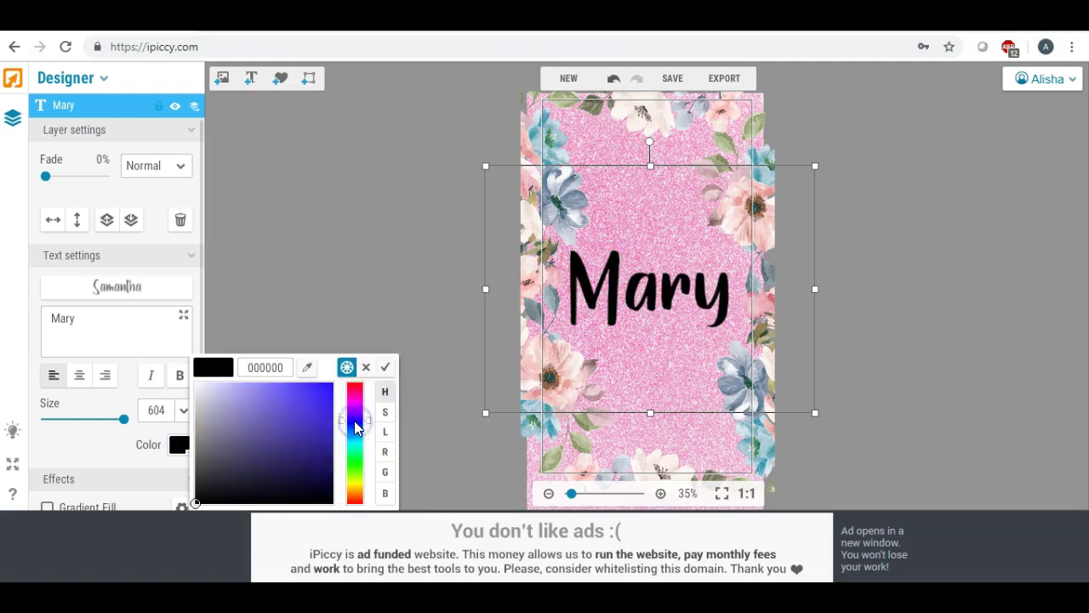
click(356, 428)
- Set the name text's color to the muted blue shade 646EA1 and deselect the text layer
click(300, 404)
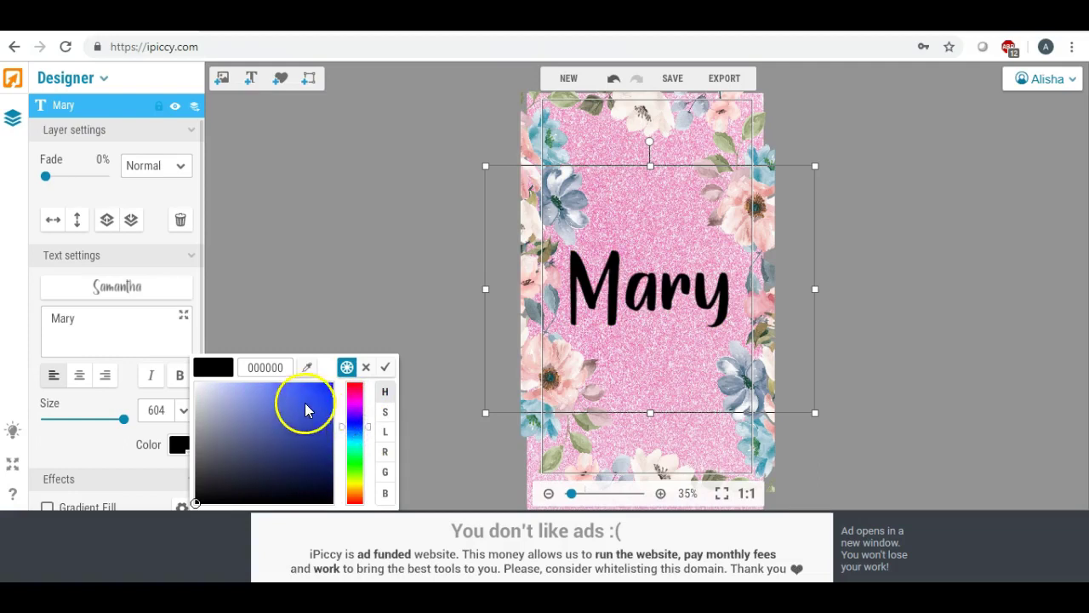
drag(292, 423, 259, 407)
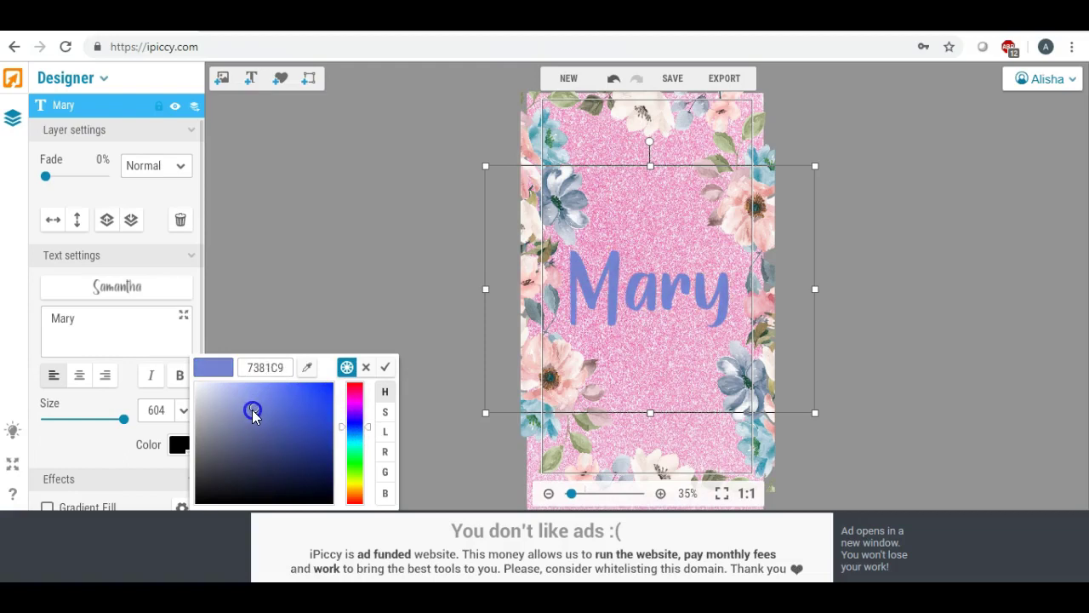
drag(252, 415, 252, 402)
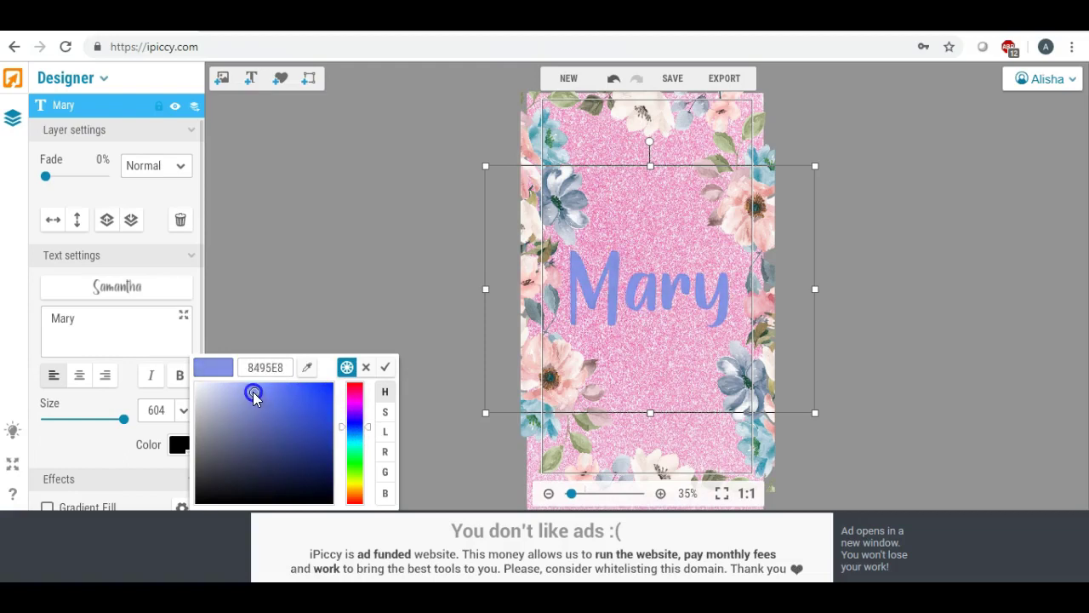
drag(255, 392, 250, 429)
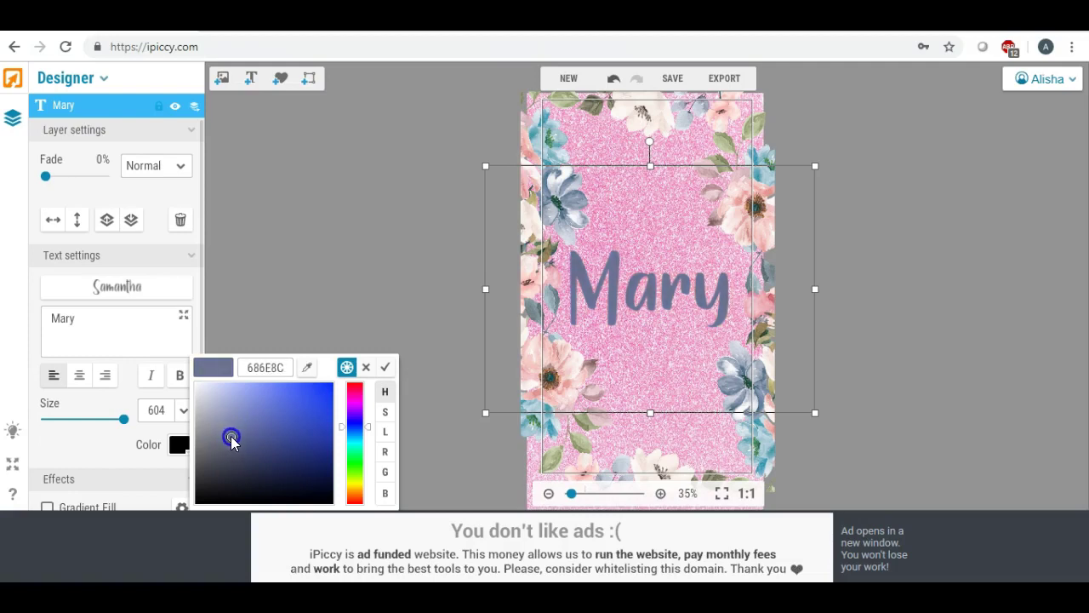
mouse_move(238, 439)
mouse_down()
mouse_move(251, 417)
mouse_move(246, 427)
mouse_up()
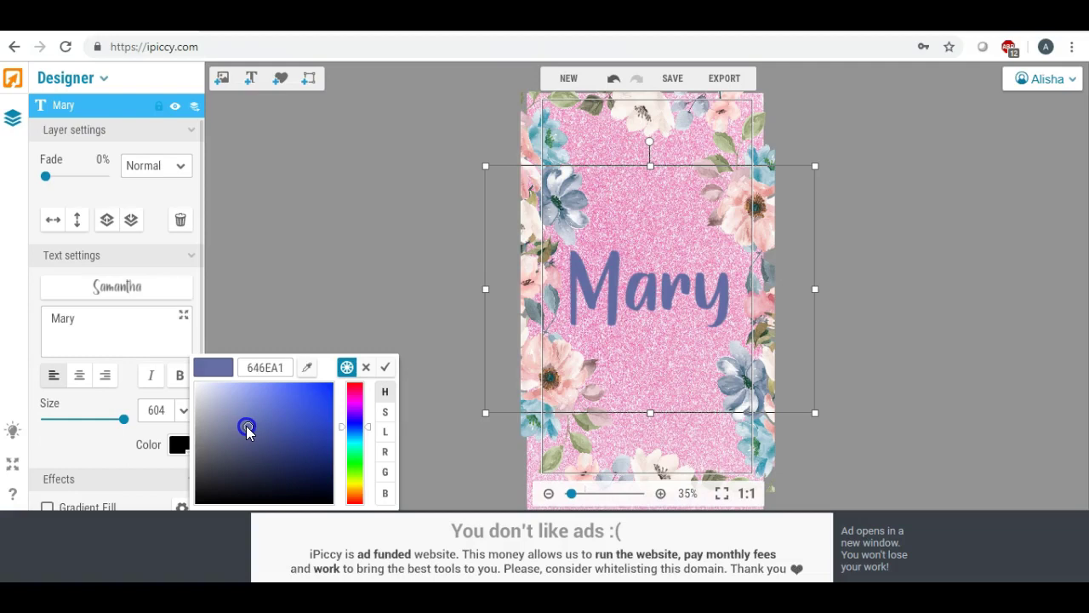
click(451, 141)
click(381, 260)
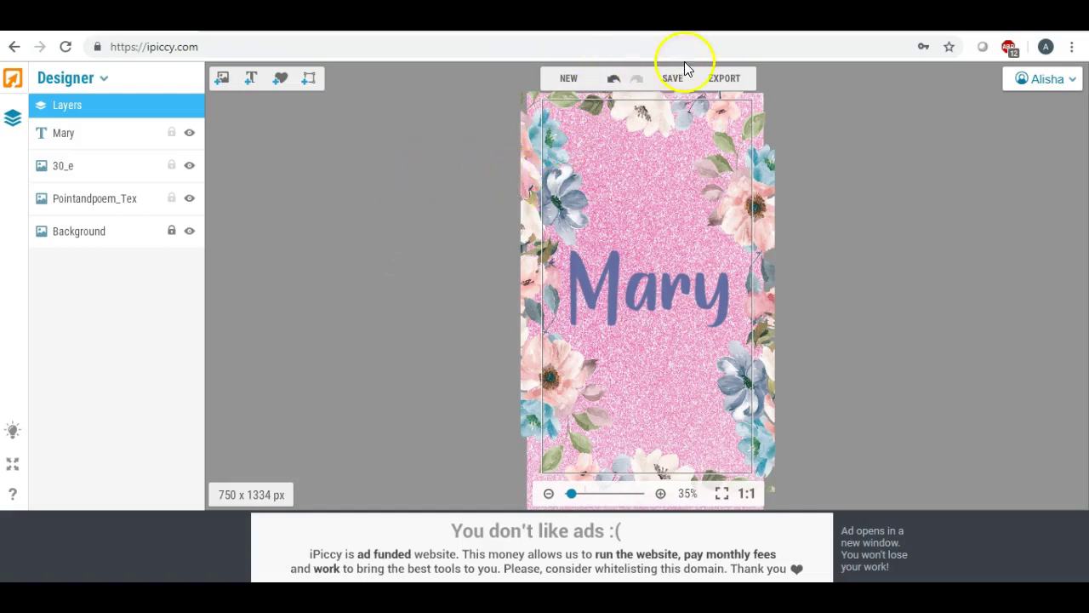
- Set the image to save at Highest quality, with the person's first name as the file name
click(675, 85)
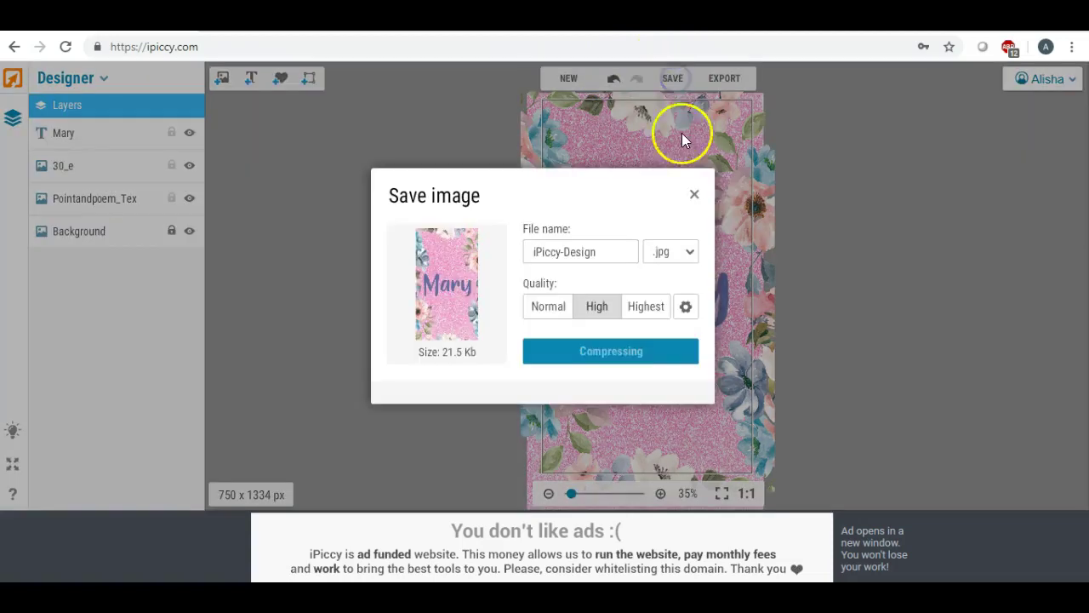
click(646, 306)
click(605, 247)
click(439, 245)
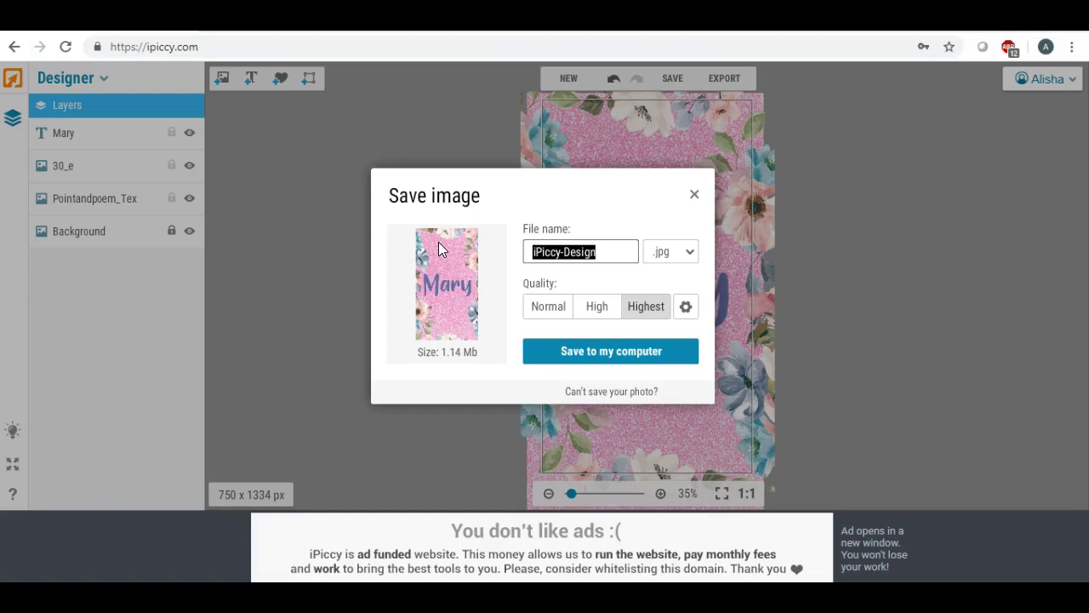
text(mary)
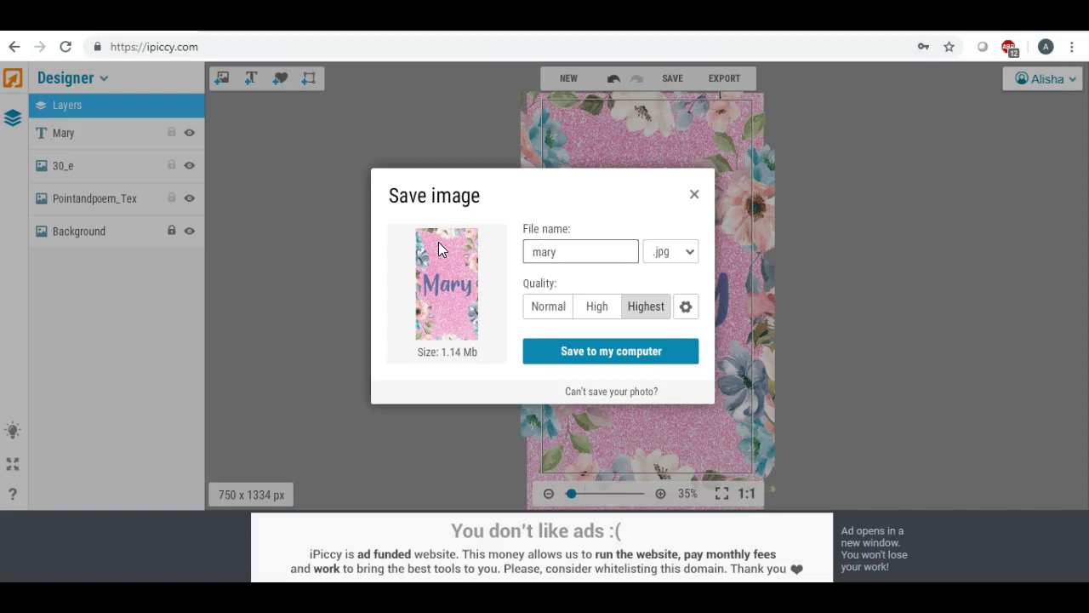
- Save the wallpaper to the Desktop as a JPEG image and return to the design
click(636, 349)
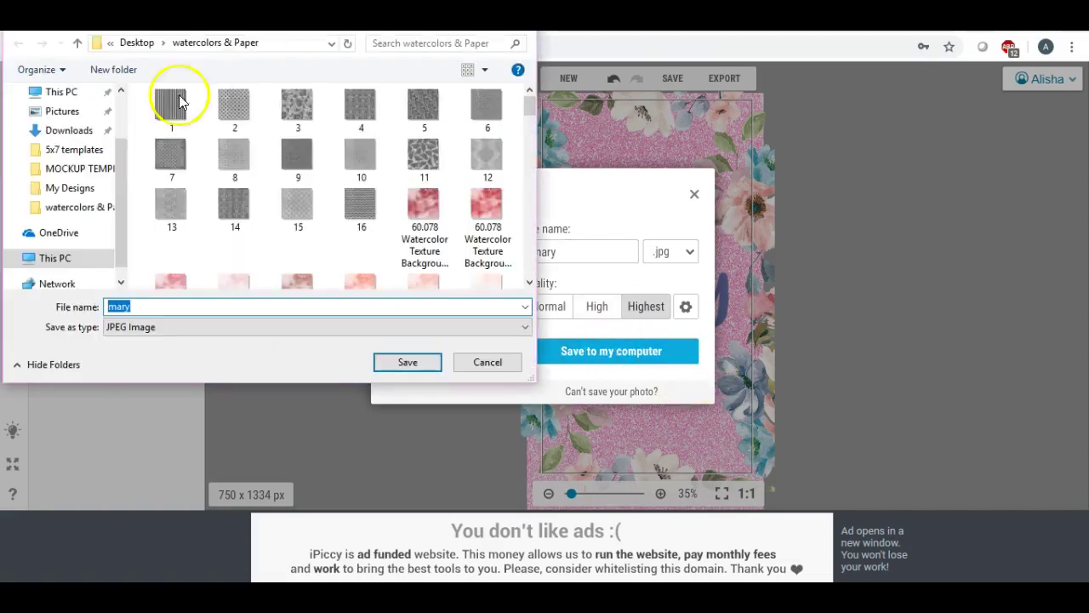
drag(126, 145, 121, 96)
click(73, 123)
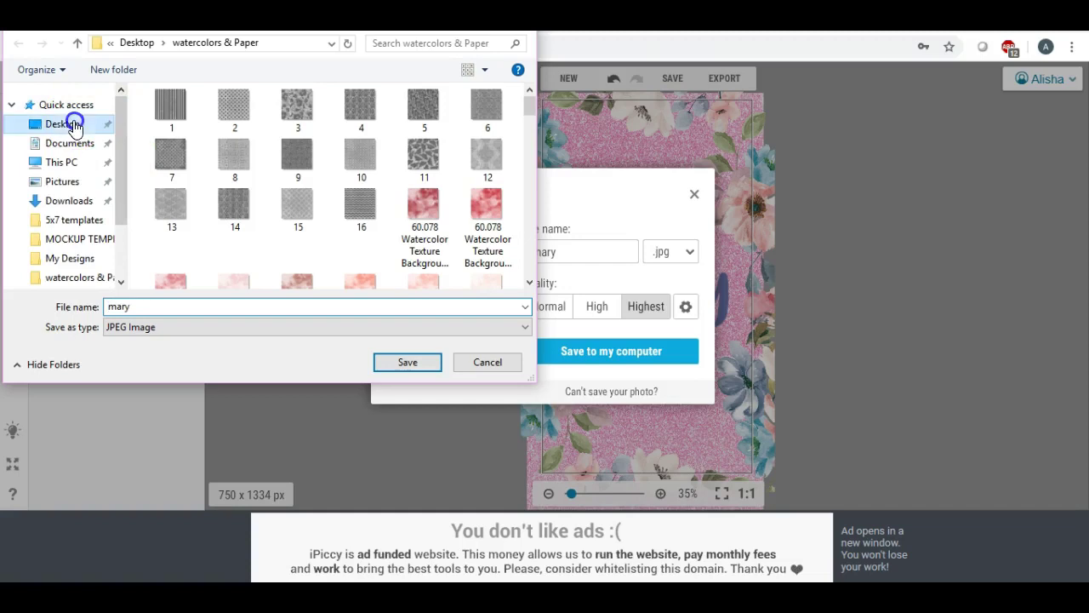
click(406, 363)
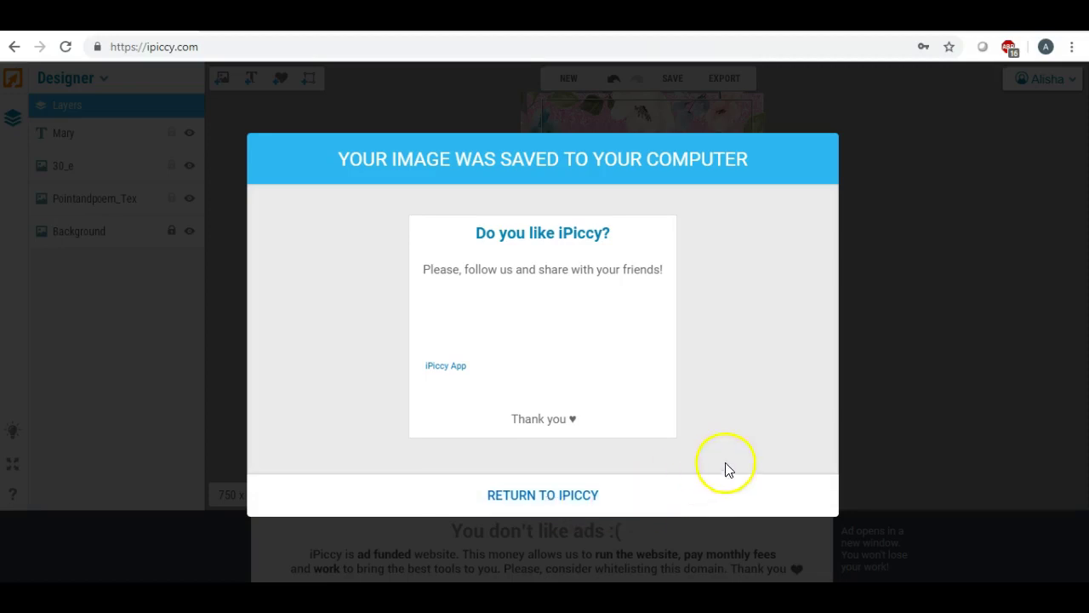
click(596, 482)
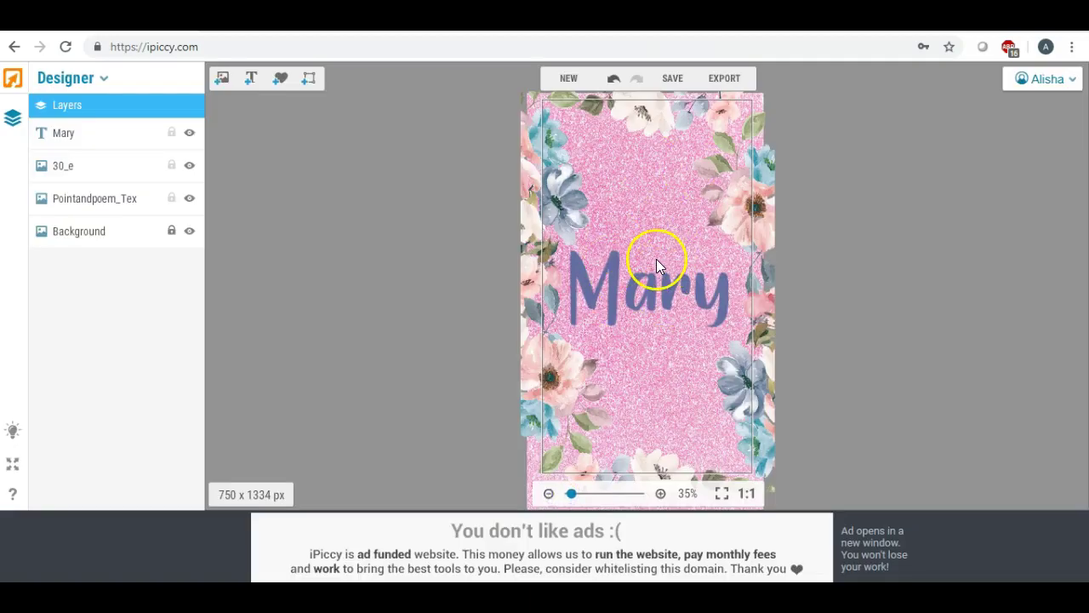
- Delete the name text layer from the center of the wallpaper
click(648, 290)
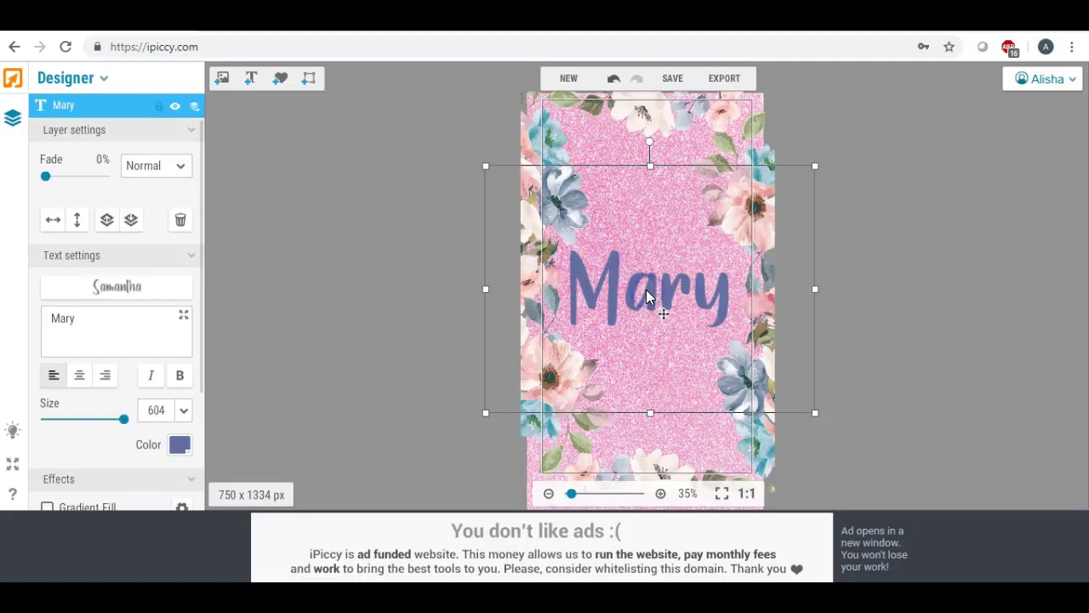
key(Delete)
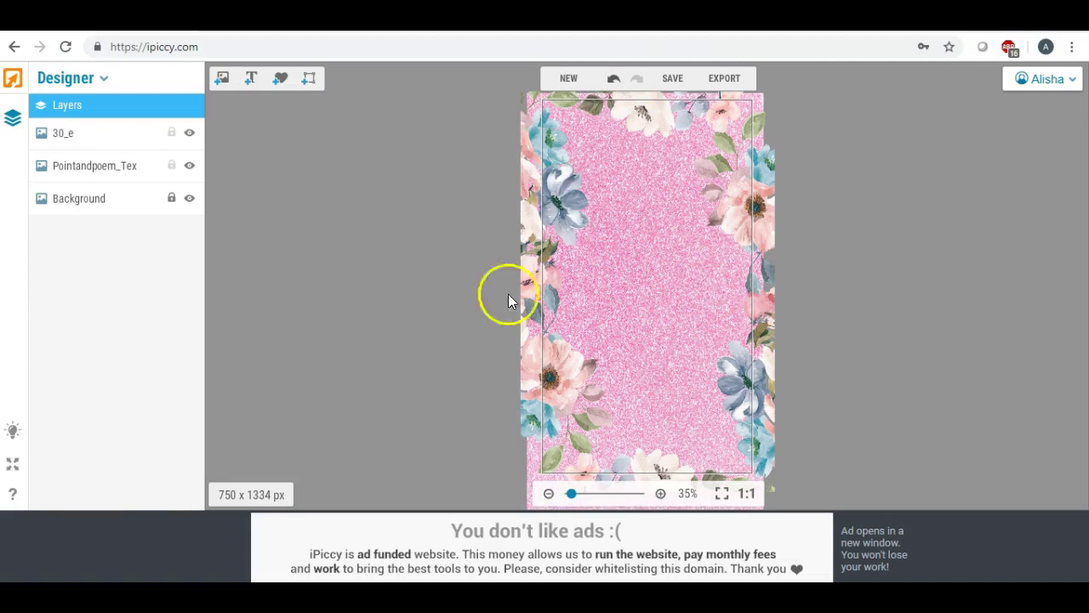